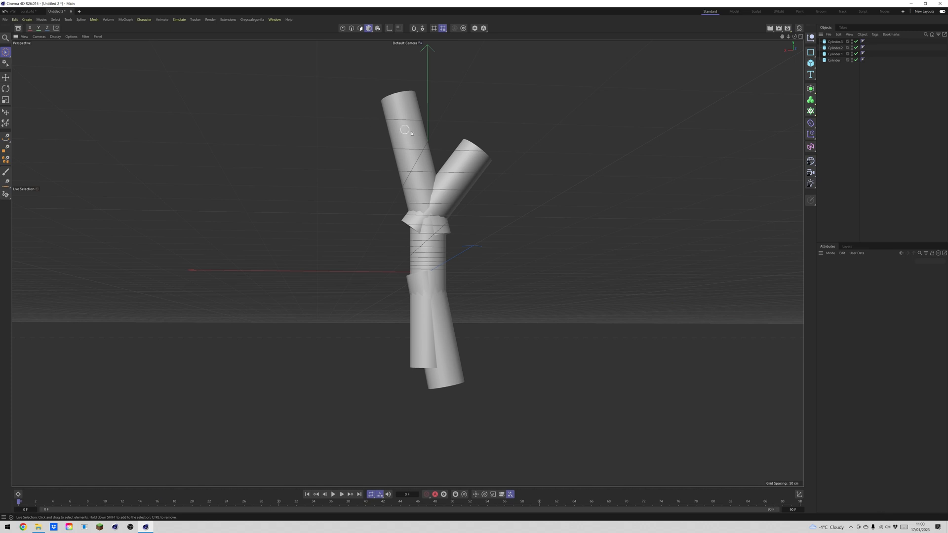
# Examine how the overlapping cylinders make up the branch by selecting them individually.
pyautogui.click(404, 129)
pyautogui.click(455, 161)
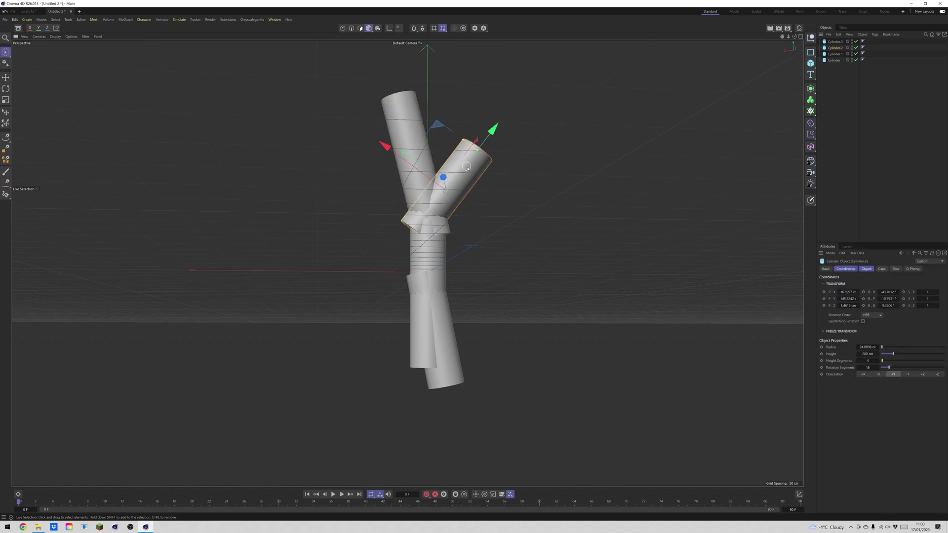
pyautogui.click(431, 261)
pyautogui.click(440, 322)
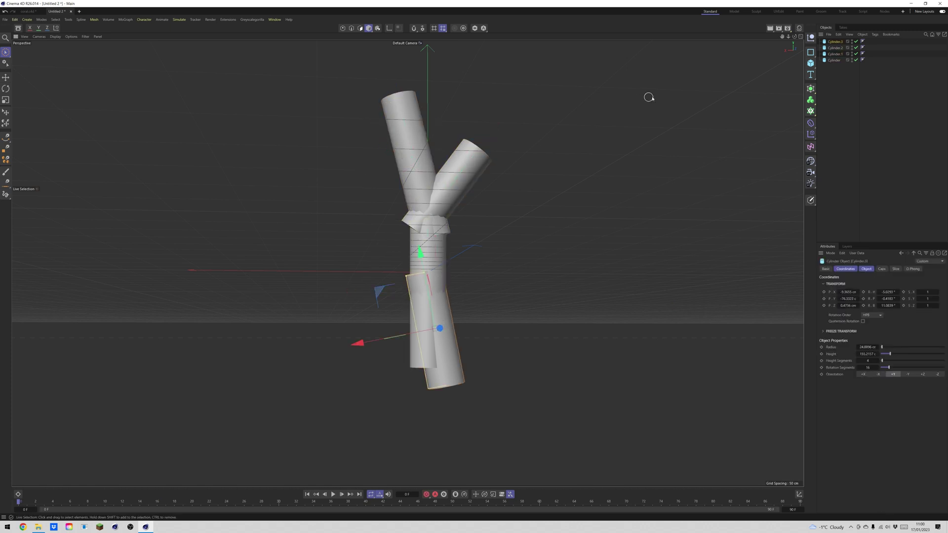
pyautogui.moveTo(794, 37); pyautogui.dragTo(768, 46)
pyautogui.moveTo(841, 73); pyautogui.dragTo(824, 35)
pyautogui.moveTo(810, 98); pyautogui.dragTo(827, 108)
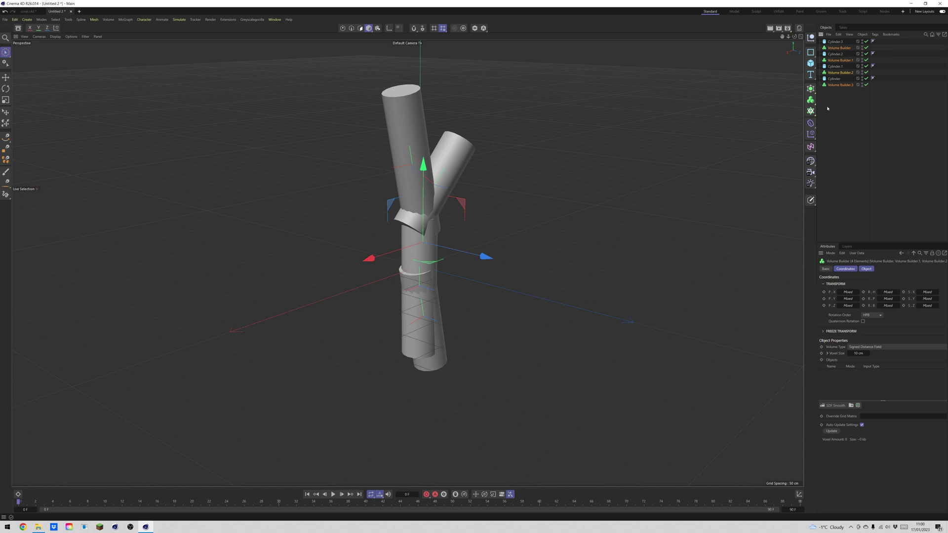
pyautogui.hotkey('ctrl', 'z')
# Place all four cylinders inside one new Volume Builder and set its voxel size to 3 cm.
pyautogui.click(811, 100)
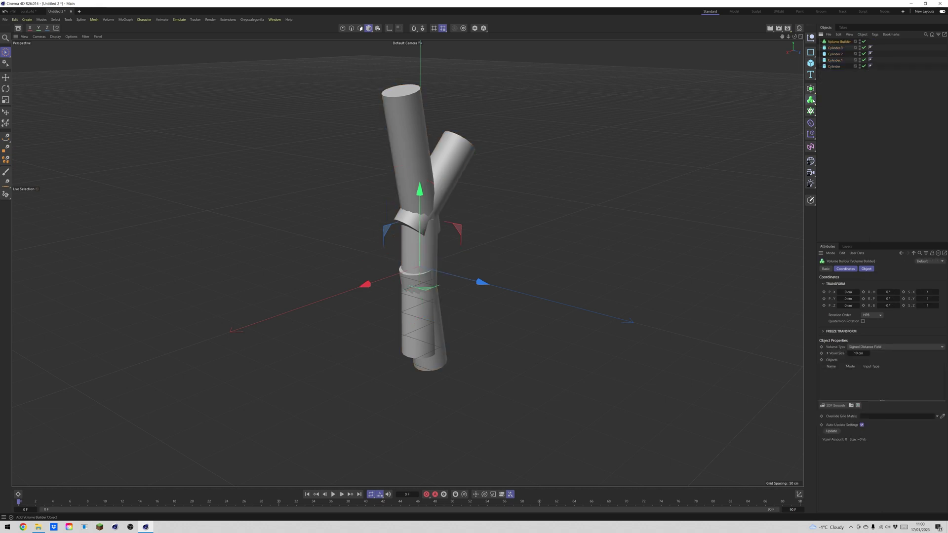
pyautogui.moveTo(834, 78); pyautogui.dragTo(832, 42)
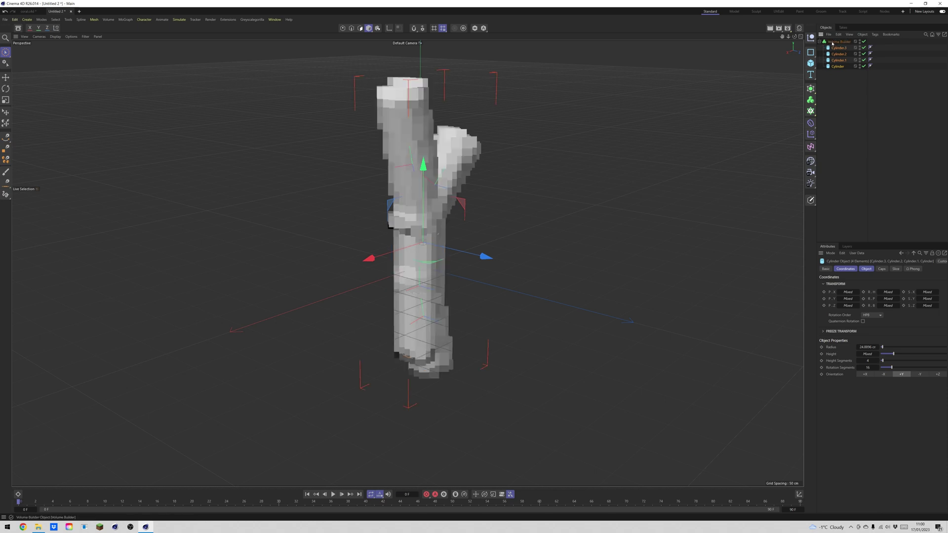
pyautogui.click(835, 42)
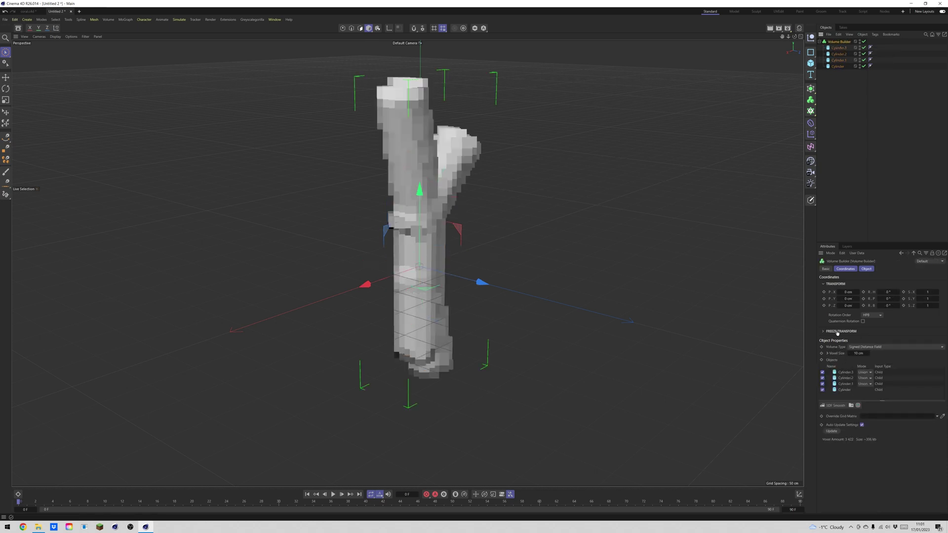
pyautogui.click(863, 269)
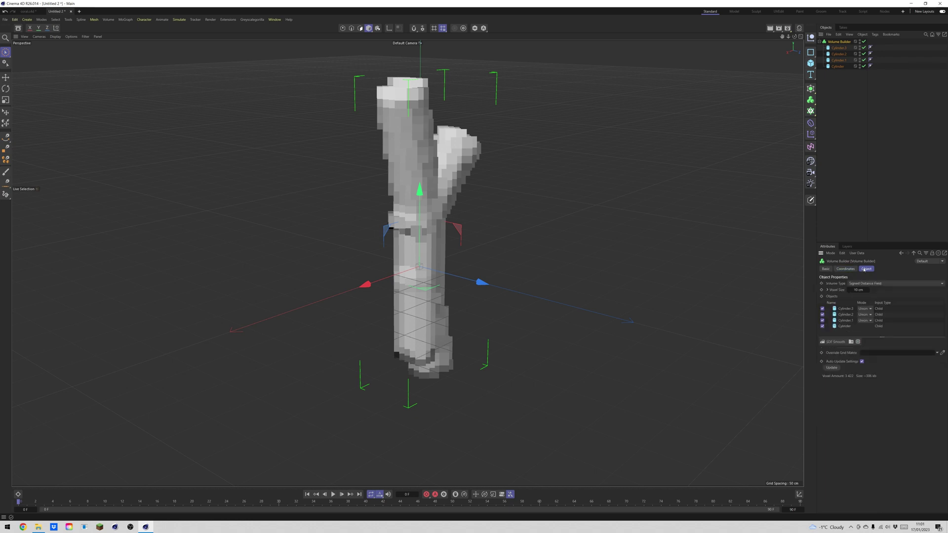
pyautogui.click(853, 289)
pyautogui.write('3')
pyautogui.press('Return')
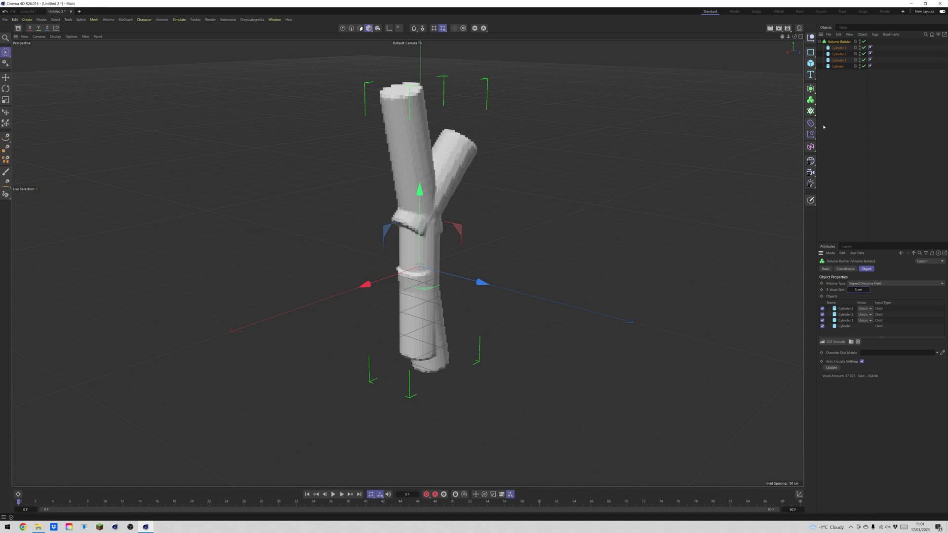
# Add a Random Field and place it first inside the Volume Builder, above the cylinders.
pyautogui.hotkey('shift', 'c')
pyautogui.press('BackSpace')
pyautogui.write('r')
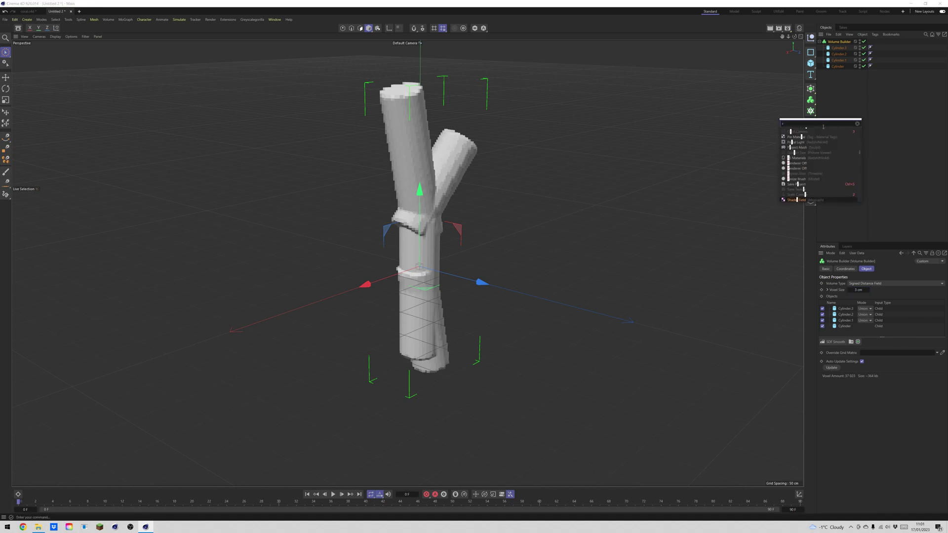
pyautogui.write('and')
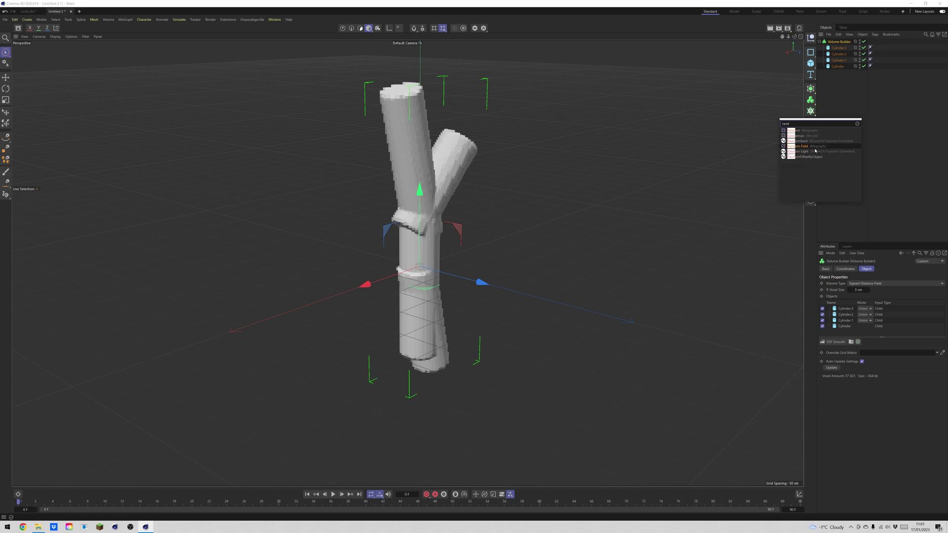
pyautogui.click(812, 147)
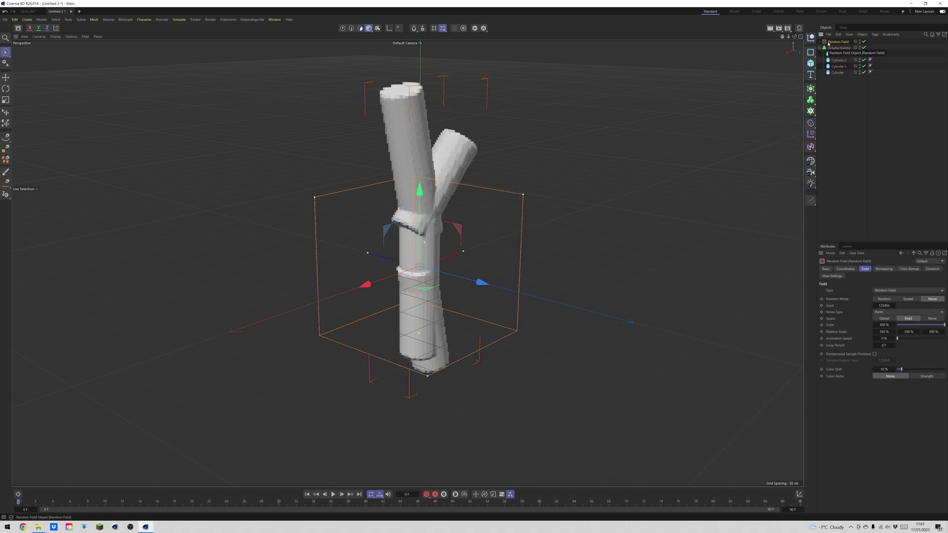
pyautogui.moveTo(833, 55); pyautogui.dragTo(834, 52)
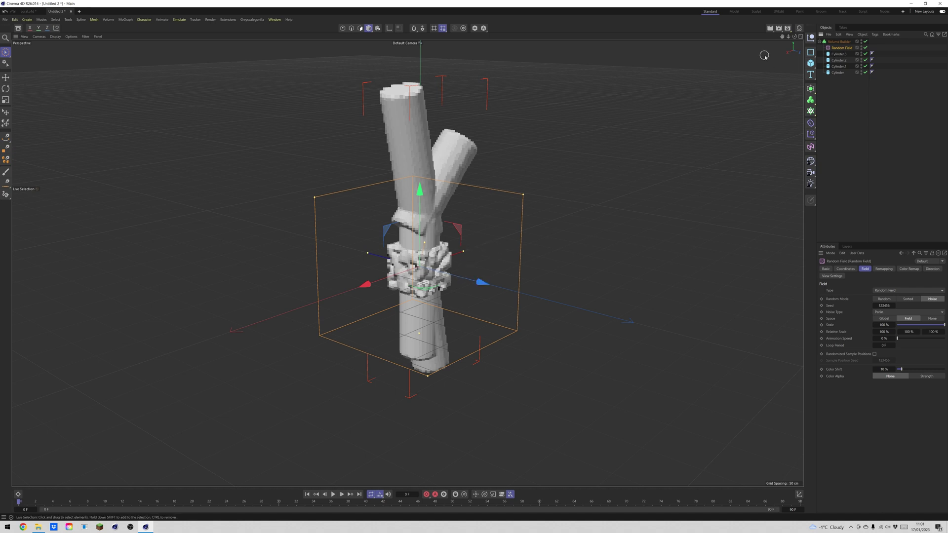
# Enlarge the Random Field's creation box in the Volume Builder on all three axes until it encloses the whole branch.
pyautogui.click(839, 42)
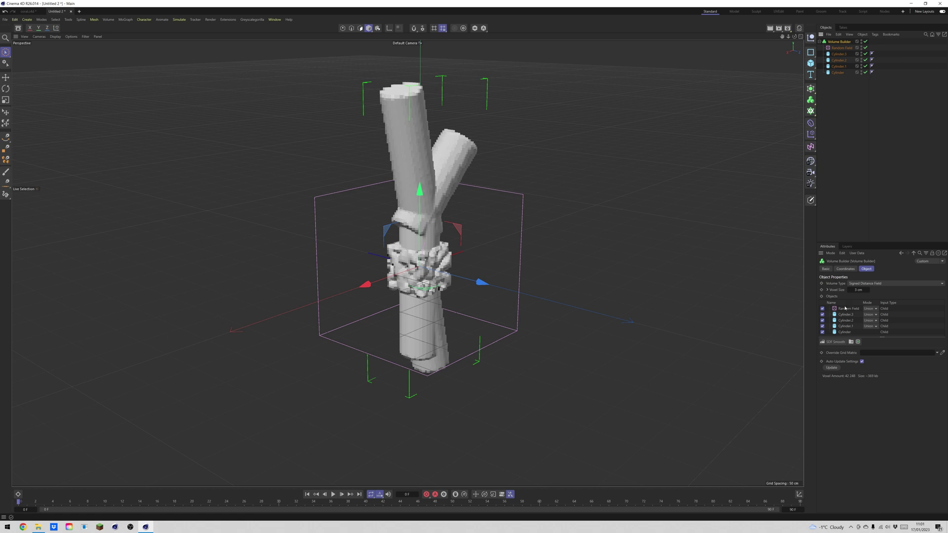
pyautogui.click(845, 308)
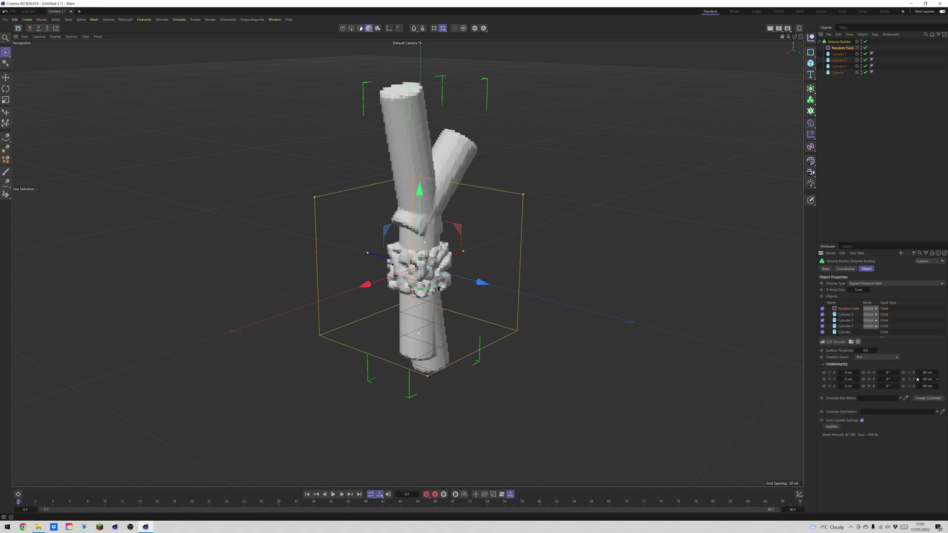
pyautogui.moveTo(924, 372); pyautogui.dragTo(942, 379)
pyautogui.click(927, 386)
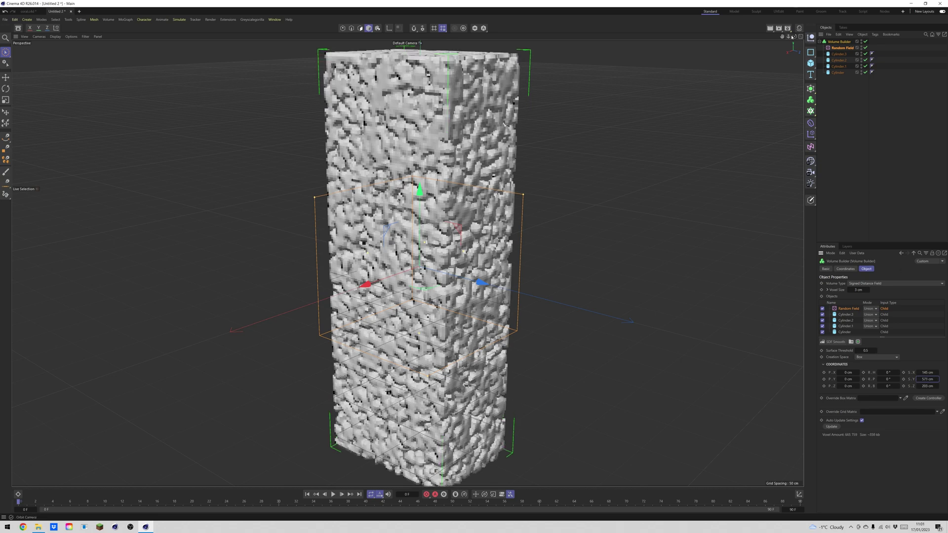
# Set the Random Field's mode in the Volume Builder to Subtract.
pyautogui.moveTo(793, 36); pyautogui.dragTo(763, 47)
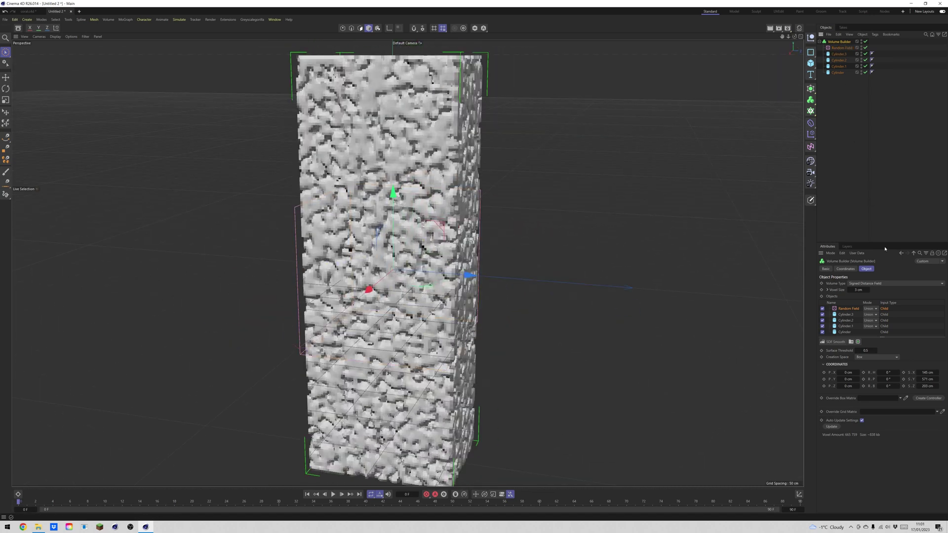
pyautogui.click(868, 309)
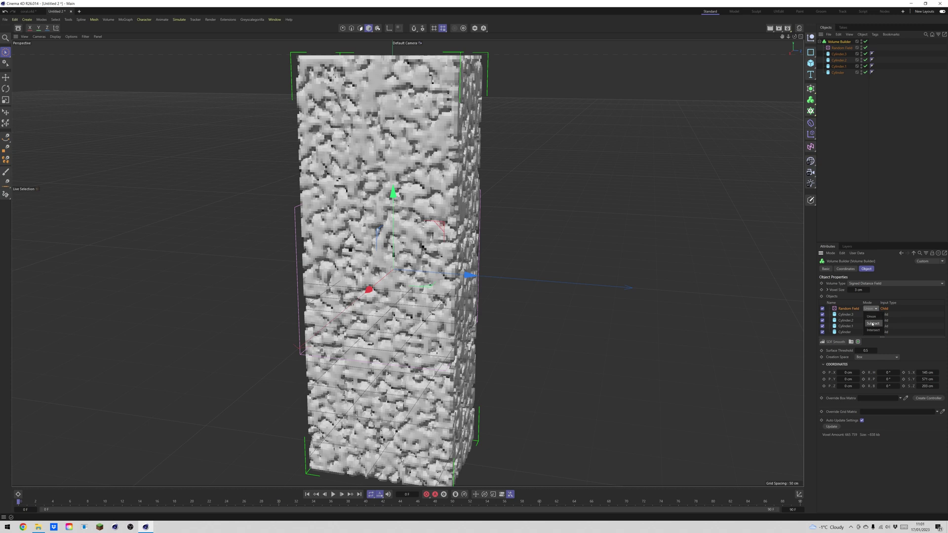
pyautogui.click(872, 324)
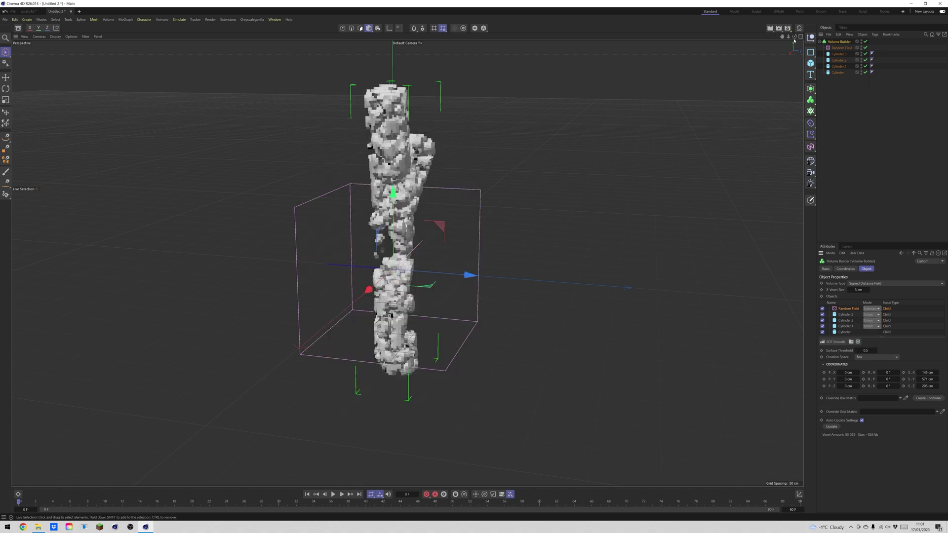
pyautogui.moveTo(794, 40)
pyautogui.mouseDown()
pyautogui.moveTo(814, 42)
pyautogui.moveTo(771, 33)
pyautogui.moveTo(792, 38)
pyautogui.mouseUp()
# Try the Turbulence and Poxo noise types on the Random Field, and settle on Wavy Turbulence.
pyautogui.click(834, 47)
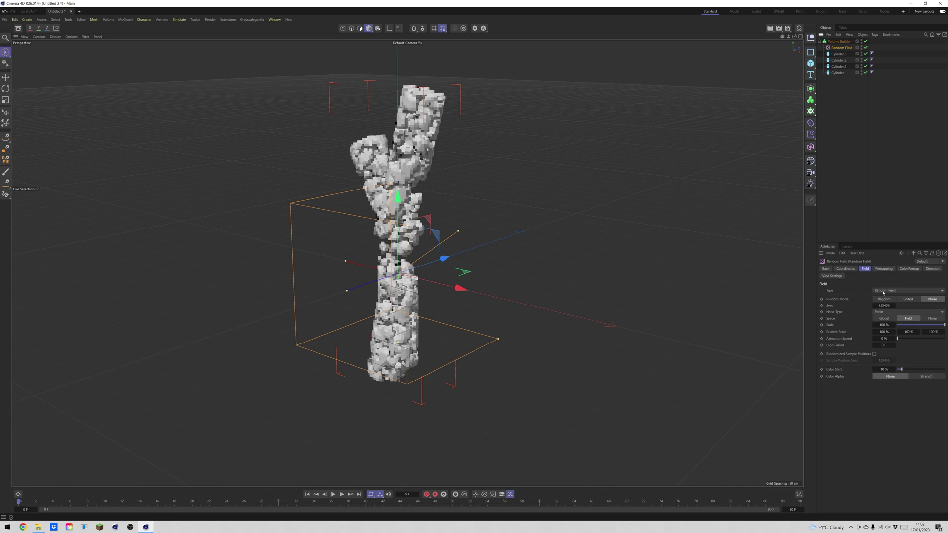
pyautogui.click(900, 313)
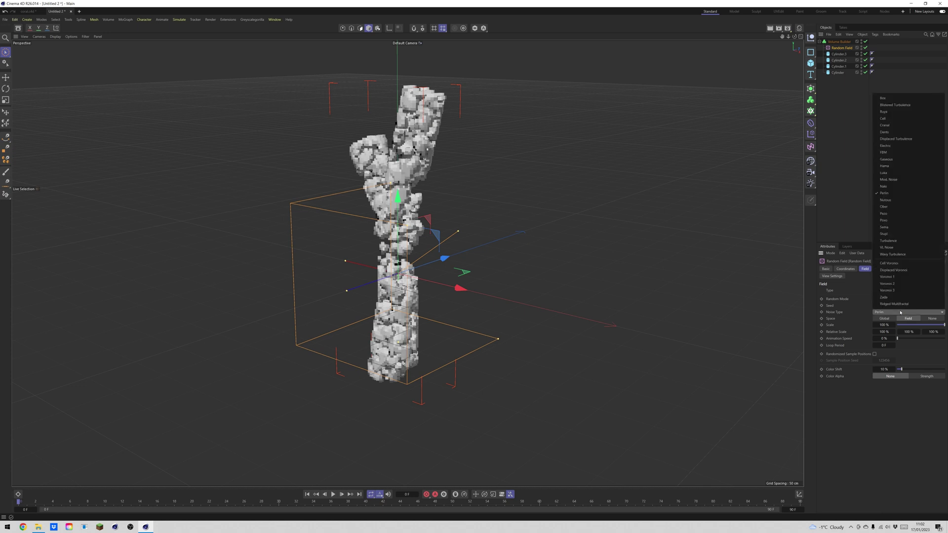
pyautogui.click(882, 241)
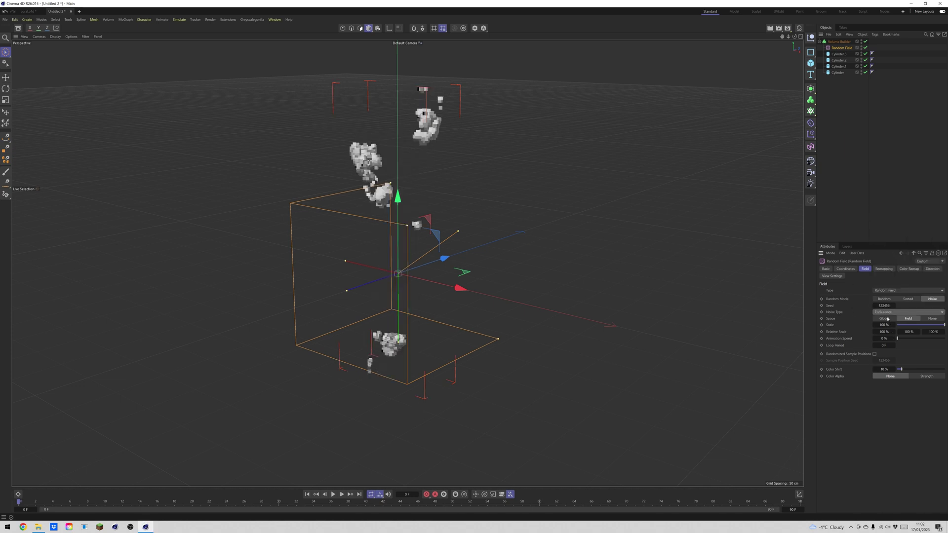
pyautogui.click(885, 312)
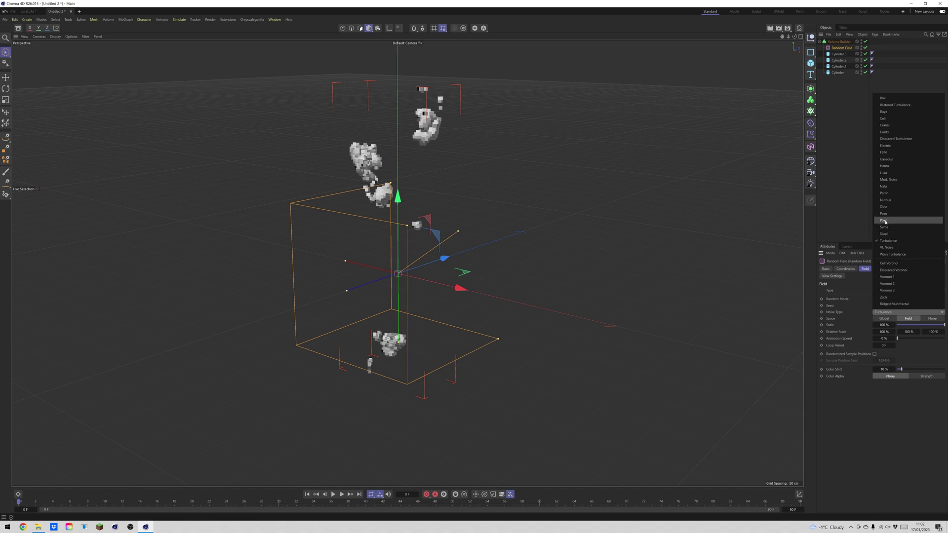
pyautogui.click(889, 222)
pyautogui.click(898, 311)
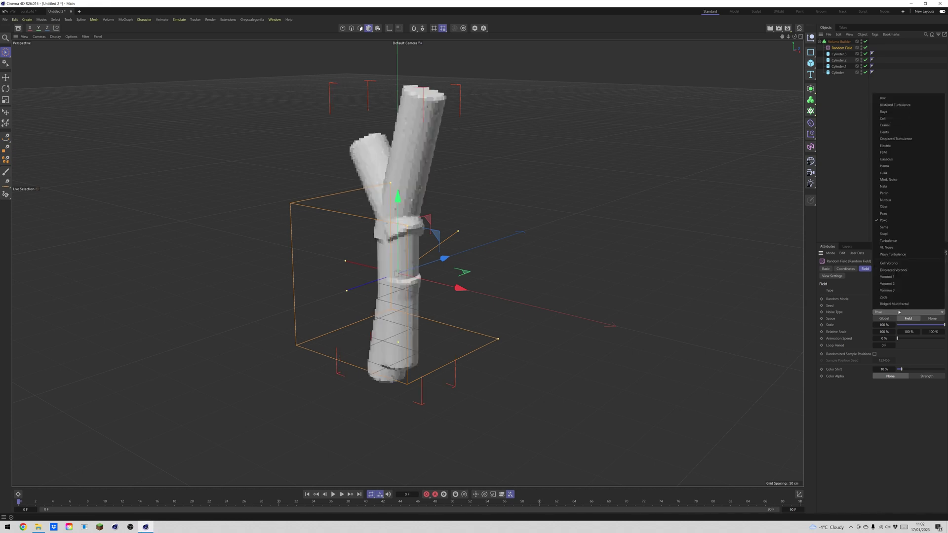
pyautogui.click(890, 254)
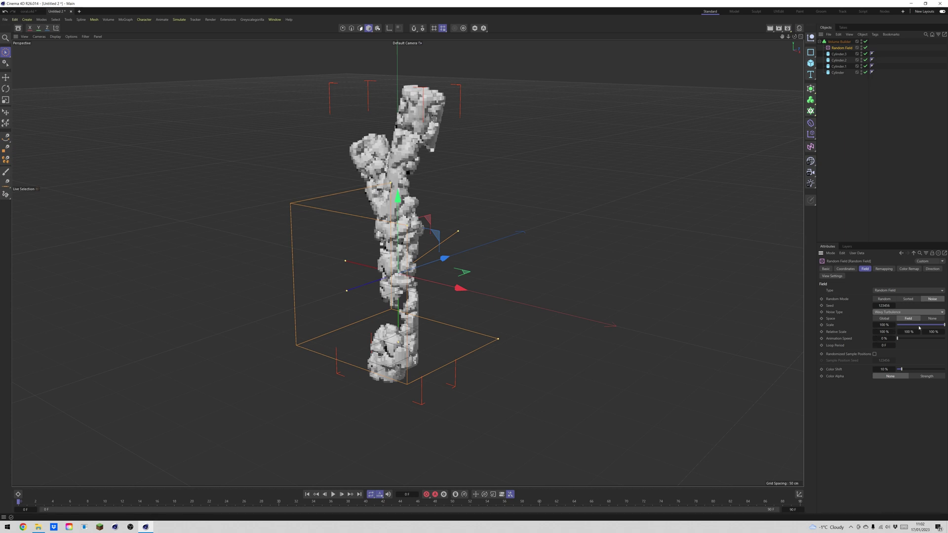
# Set the Random Field's noise scale to 200 % and check the eroded branch from several sides.
pyautogui.moveTo(920, 325); pyautogui.dragTo(919, 325)
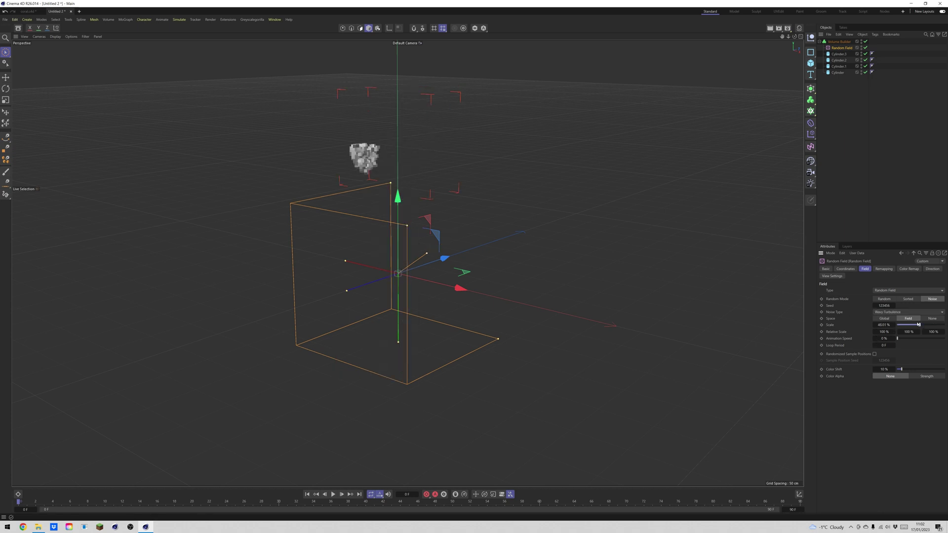
pyautogui.doubleClick(889, 325)
pyautogui.write('200')
pyautogui.press('Return')
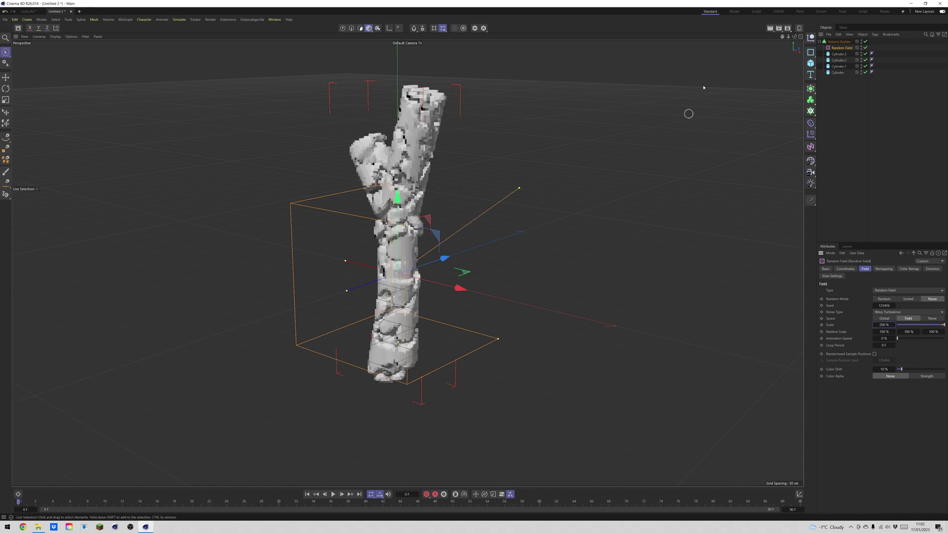
pyautogui.moveTo(794, 36); pyautogui.dragTo(642, 42)
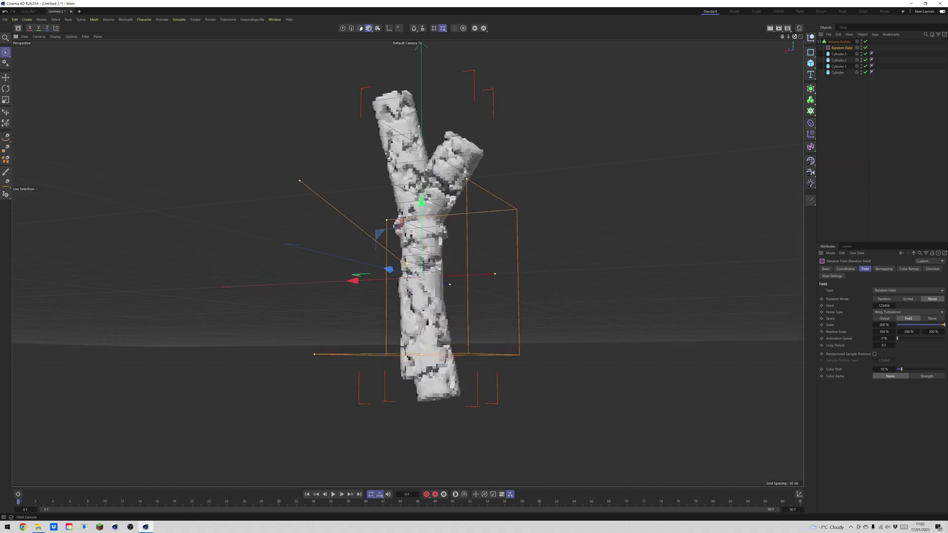
pyautogui.moveTo(883, 42); pyautogui.dragTo(913, 42)
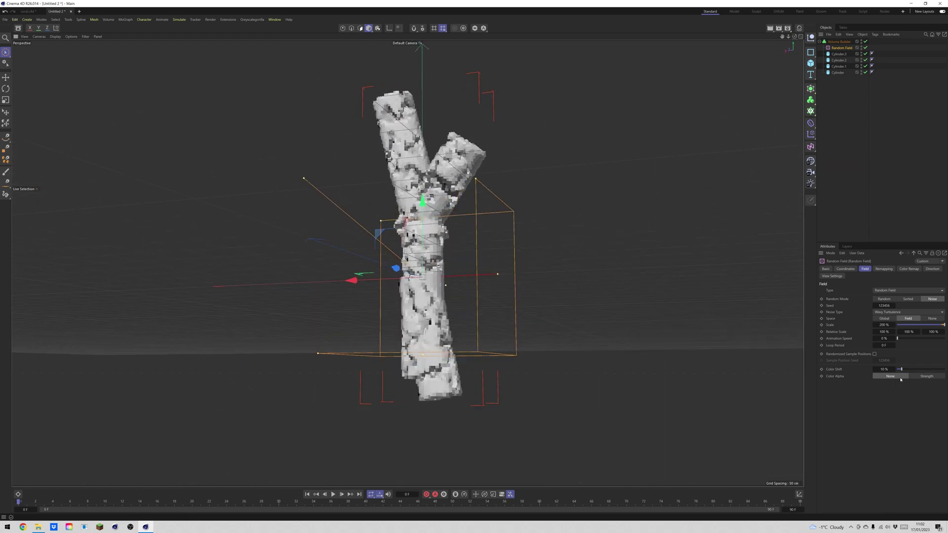
# Change the field's type to Shader Field and assign a Noise shader to it.
pyautogui.doubleClick(888, 330)
pyautogui.click(881, 319)
pyautogui.click(885, 290)
pyautogui.click(896, 366)
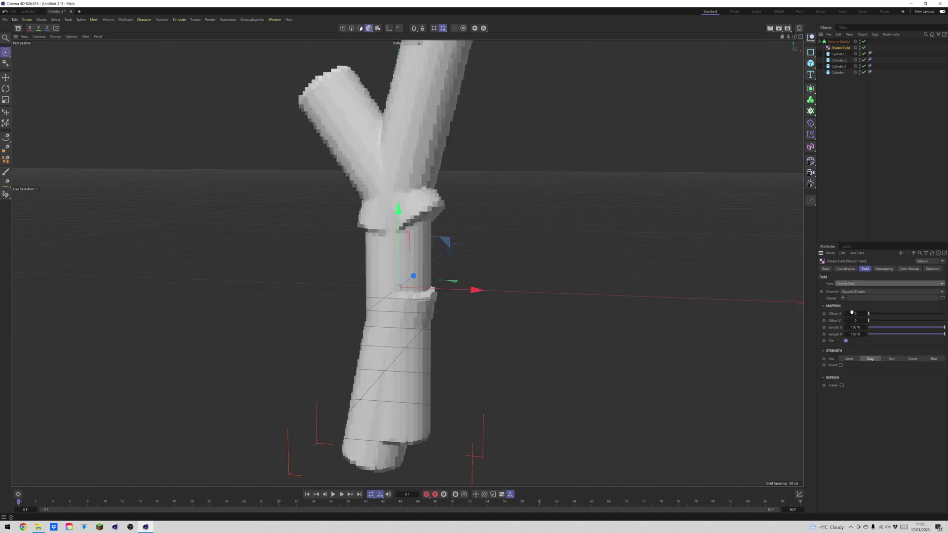
pyautogui.click(842, 298)
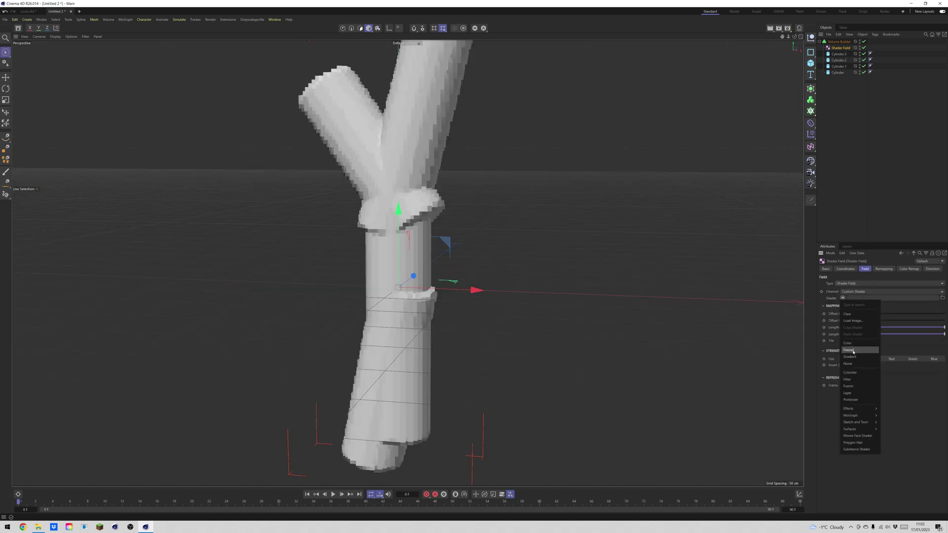
pyautogui.click(856, 366)
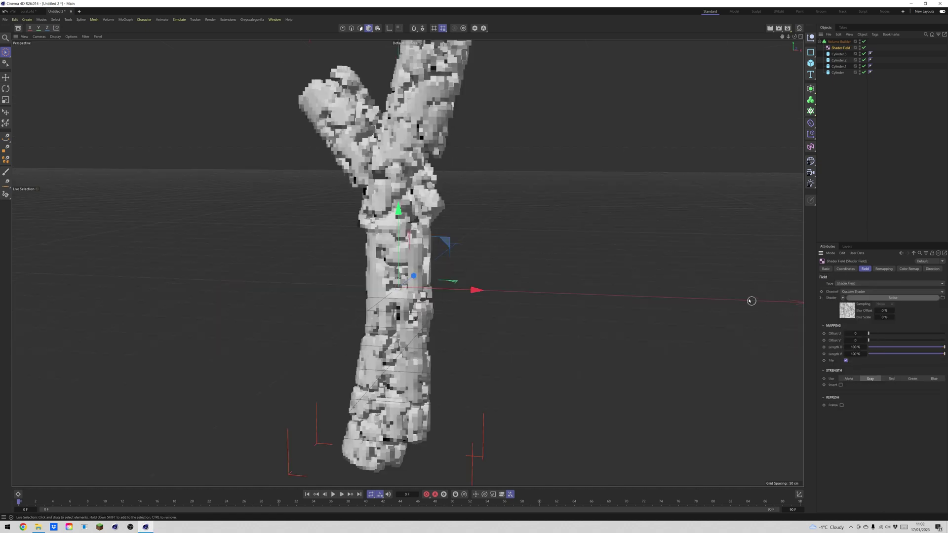
# Raise the Noise shader's global scale to about 400 %.
pyautogui.scroll(-2, 750, 299)
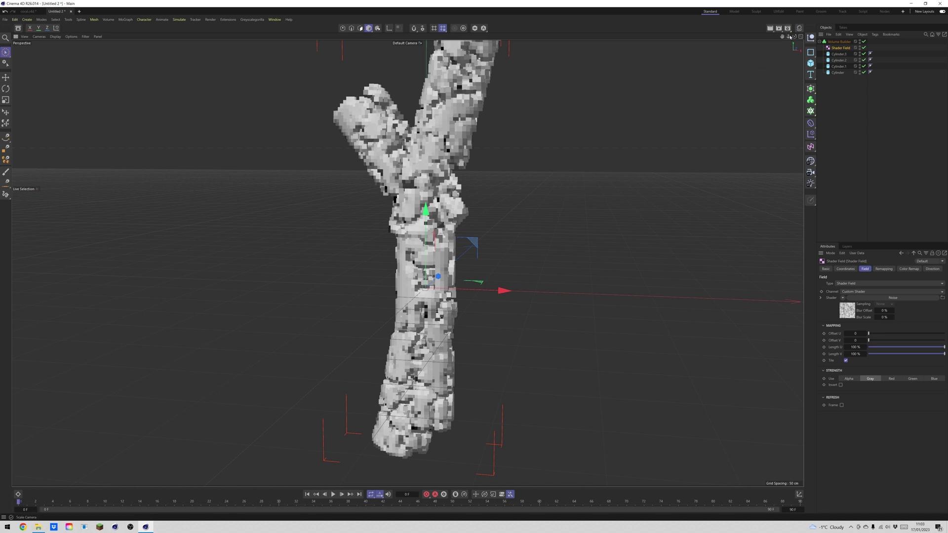
pyautogui.click(849, 312)
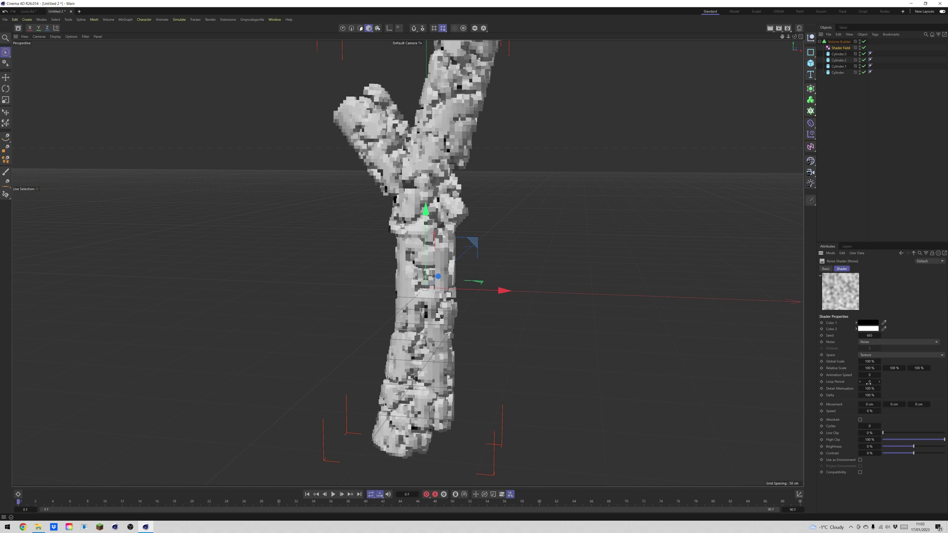
pyautogui.moveTo(878, 361); pyautogui.dragTo(928, 362)
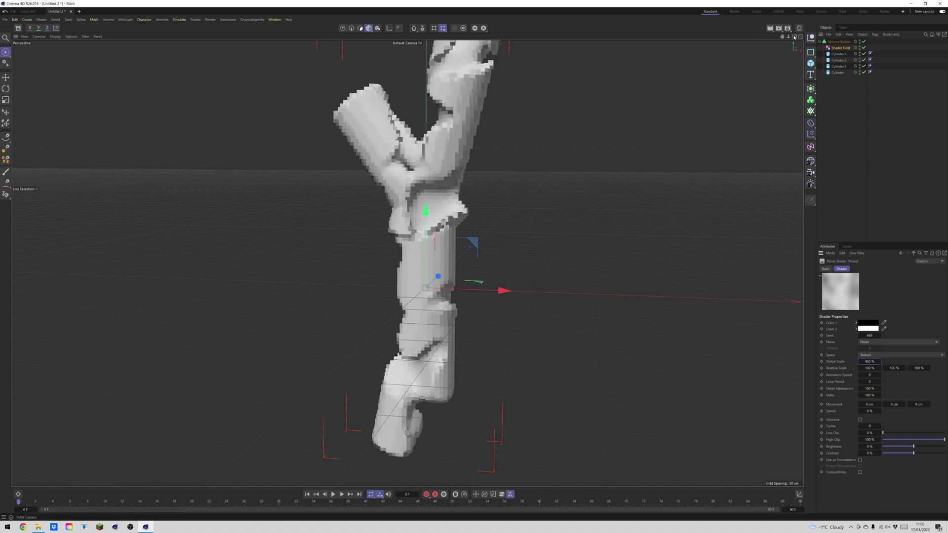
pyautogui.moveTo(794, 37)
pyautogui.mouseDown()
pyautogui.moveTo(740, 28)
pyautogui.moveTo(677, 37)
pyautogui.moveTo(568, 61)
pyautogui.moveTo(509, 91)
pyautogui.moveTo(449, 99)
pyautogui.moveTo(256, 42)
pyautogui.moveTo(825, 42)
pyautogui.moveTo(794, 37)
pyautogui.mouseUp()
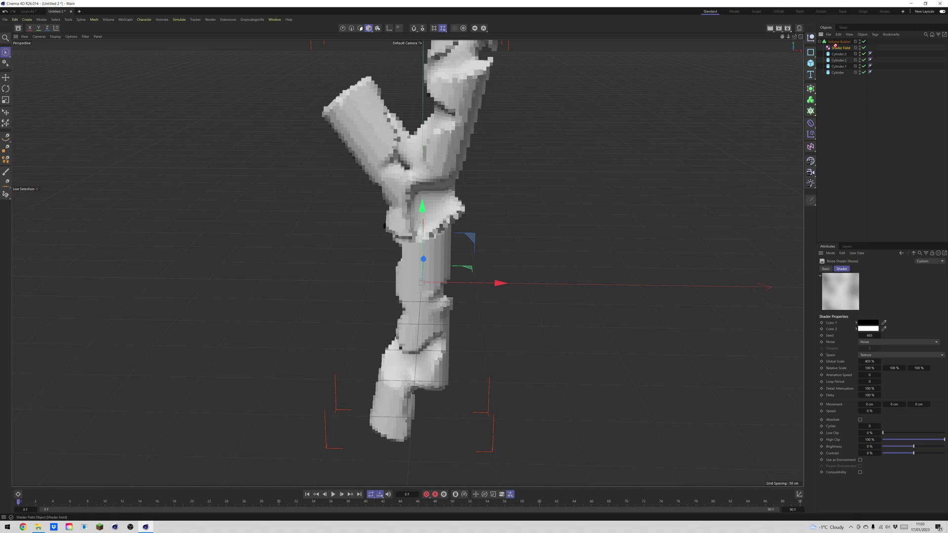
# Duplicate the Shader Field and set the copy's mode to Subtract in the Volume Builder.
pyautogui.keyDown('ctrl'); pyautogui.moveTo(834, 45); pyautogui.dragTo(835, 45); pyautogui.keyUp('ctrl')
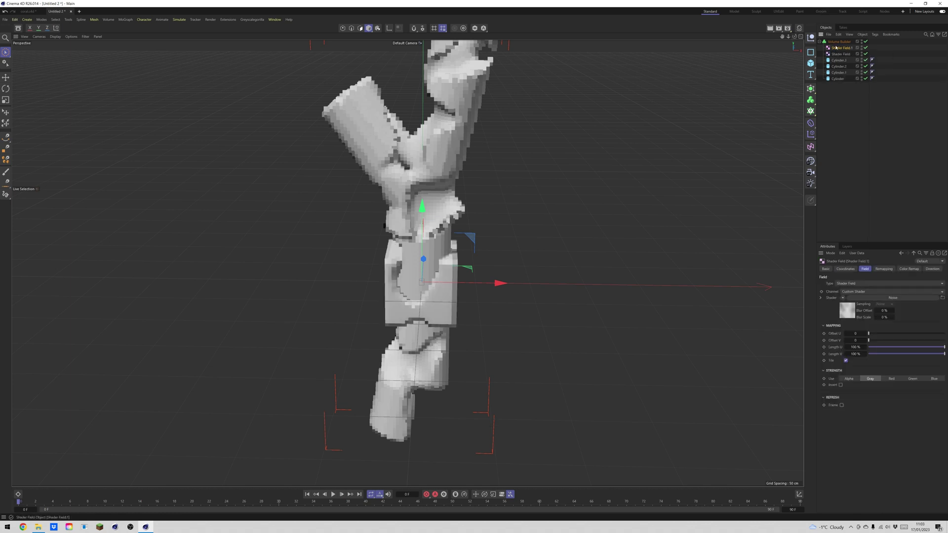
pyautogui.click(832, 41)
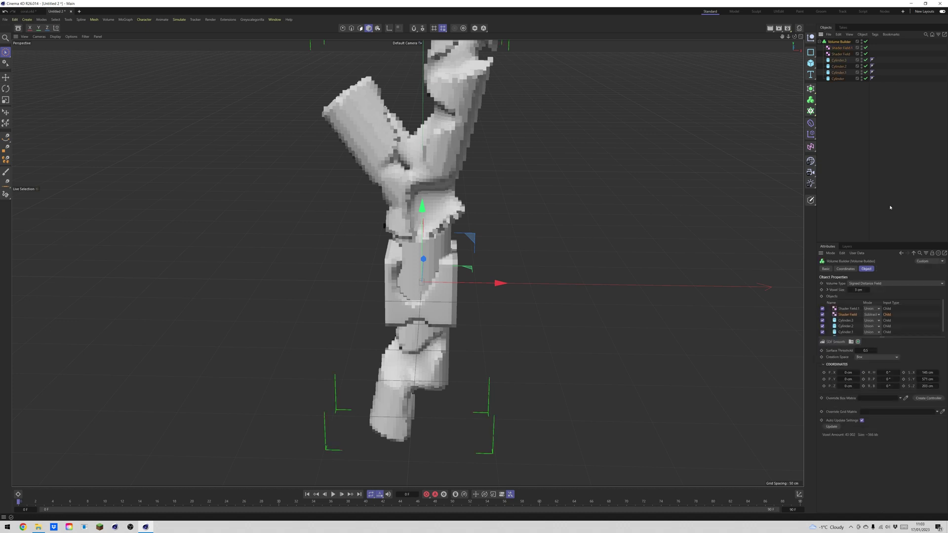
pyautogui.click(872, 310)
pyautogui.click(874, 328)
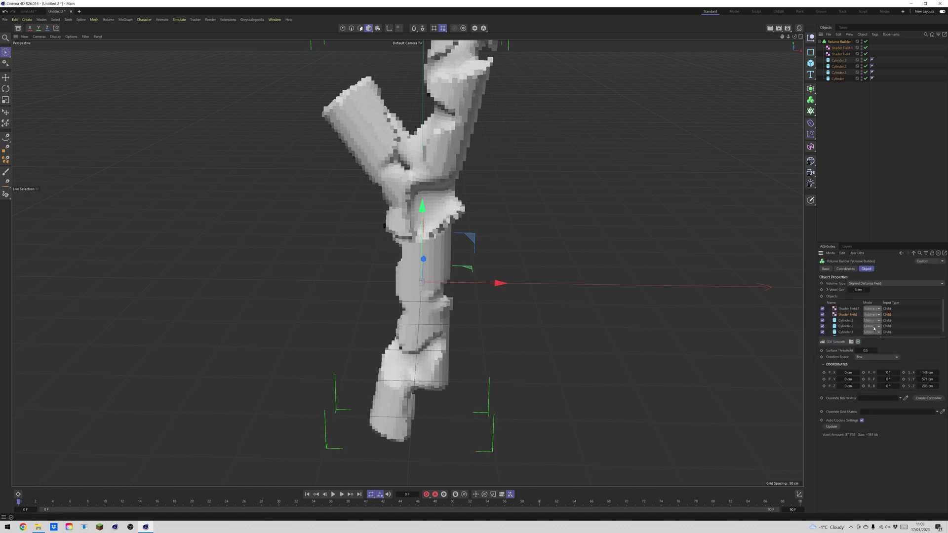
# Widen the copied Shader Field's creation box to about 170 cm along X in the Volume Builder.
pyautogui.click(848, 308)
pyautogui.moveTo(921, 372); pyautogui.dragTo(924, 372)
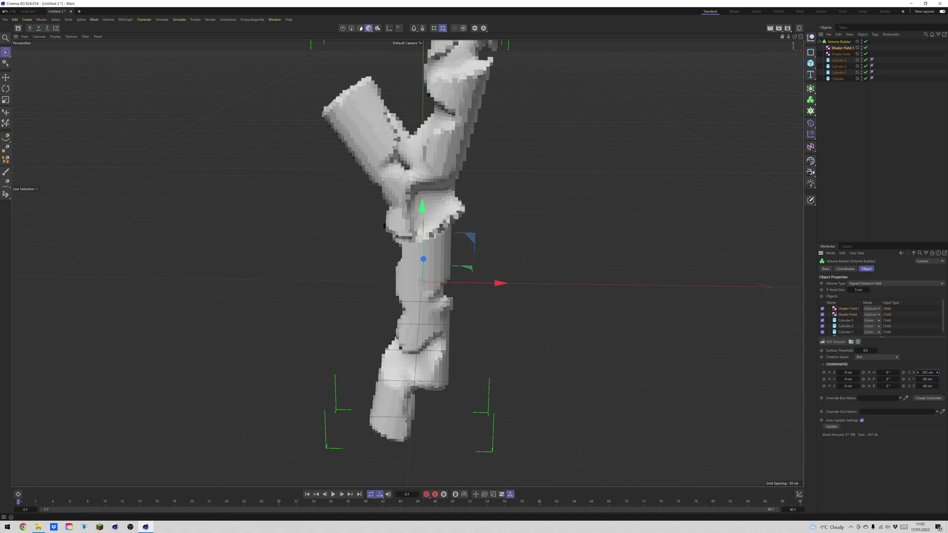
pyautogui.click(847, 309)
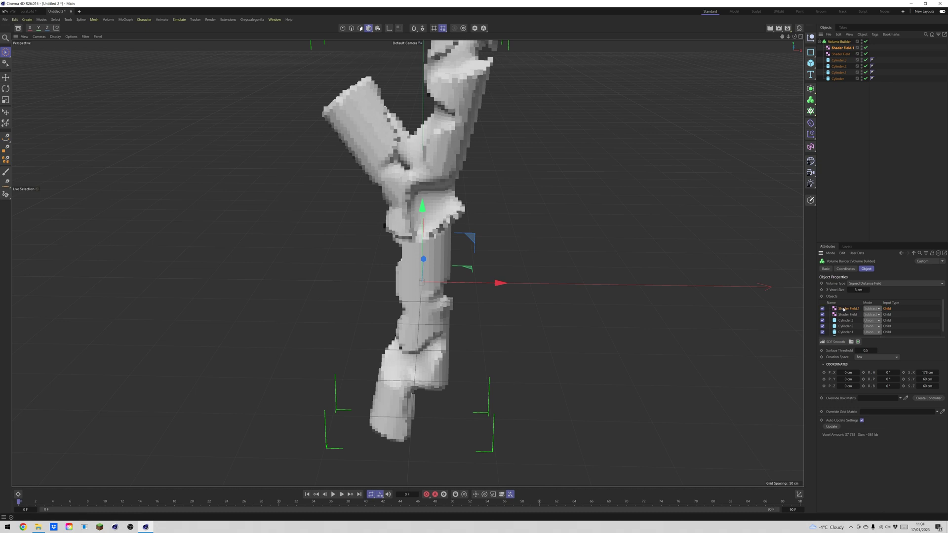
# Try the Intersect mode on the copied Shader Field, and return it to Subtract.
pyautogui.click(872, 310)
pyautogui.click(873, 333)
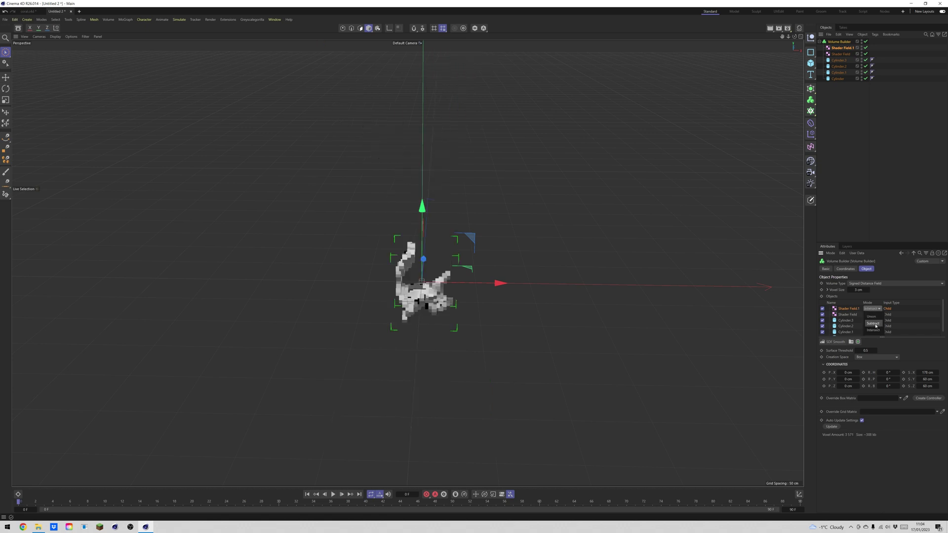
pyautogui.click(874, 324)
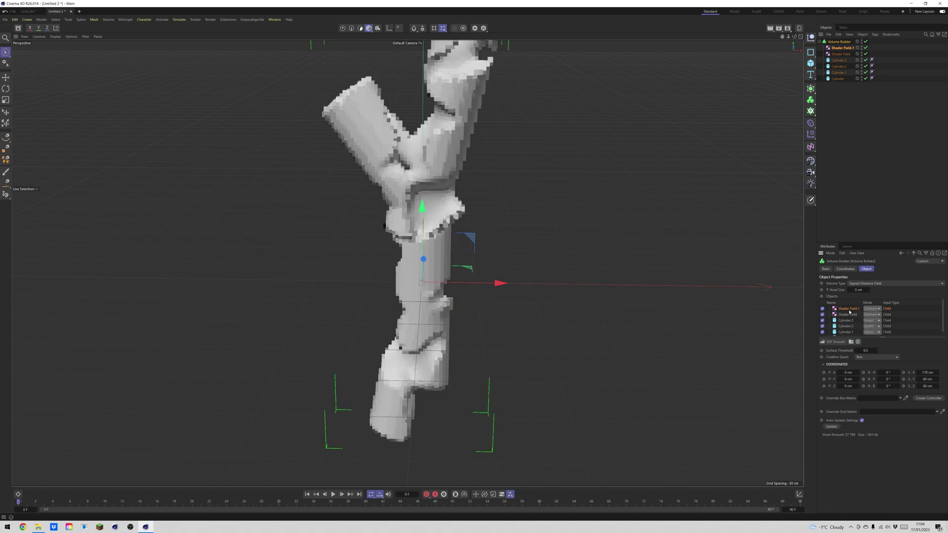
# Set the copied Shader Field's creation box size to 200 cm along X, Y and Z.
pyautogui.click(923, 379)
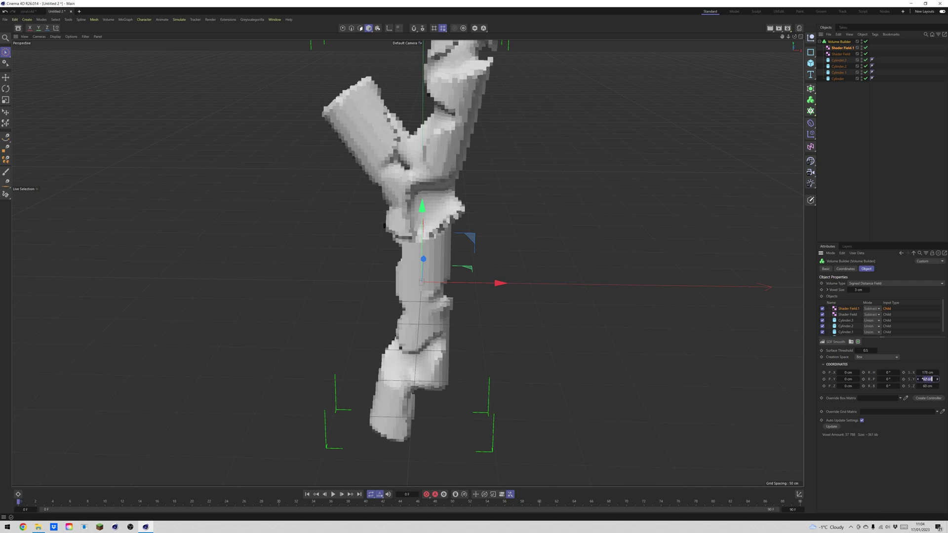
pyautogui.write('200')
pyautogui.click(923, 372)
pyautogui.write('200')
pyautogui.press('Return')
pyautogui.click(926, 385)
pyautogui.write('200')
pyautogui.press('Return')
# Try a 50 % global scale on the copied field's Noise shader, and reset it to the default 100 %.
pyautogui.click(838, 48)
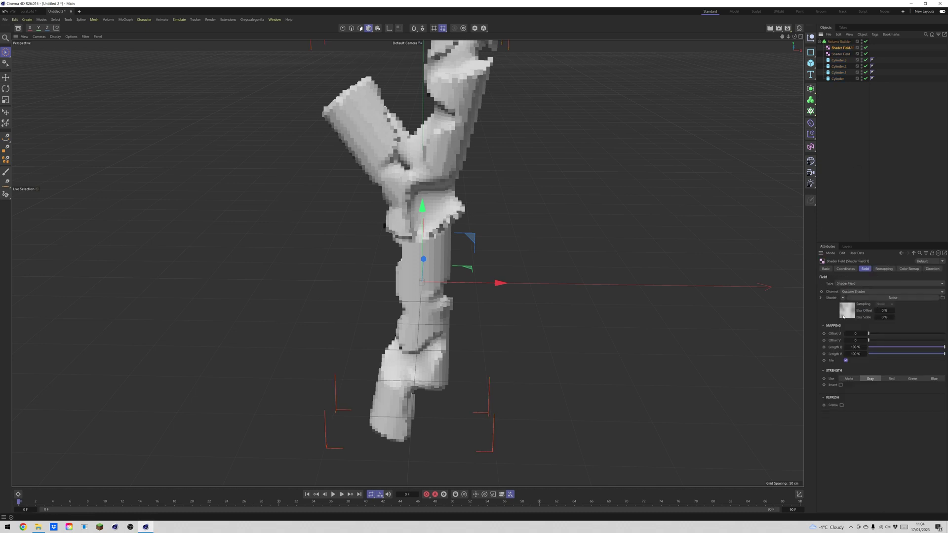
pyautogui.click(843, 316)
pyautogui.click(869, 362)
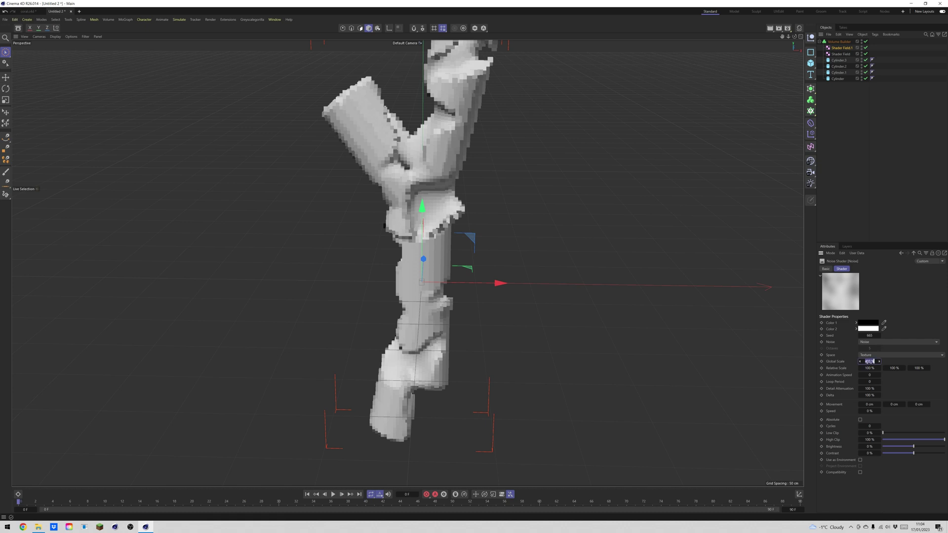
pyautogui.press('BackSpace')
pyautogui.write('50')
pyautogui.press('Return')
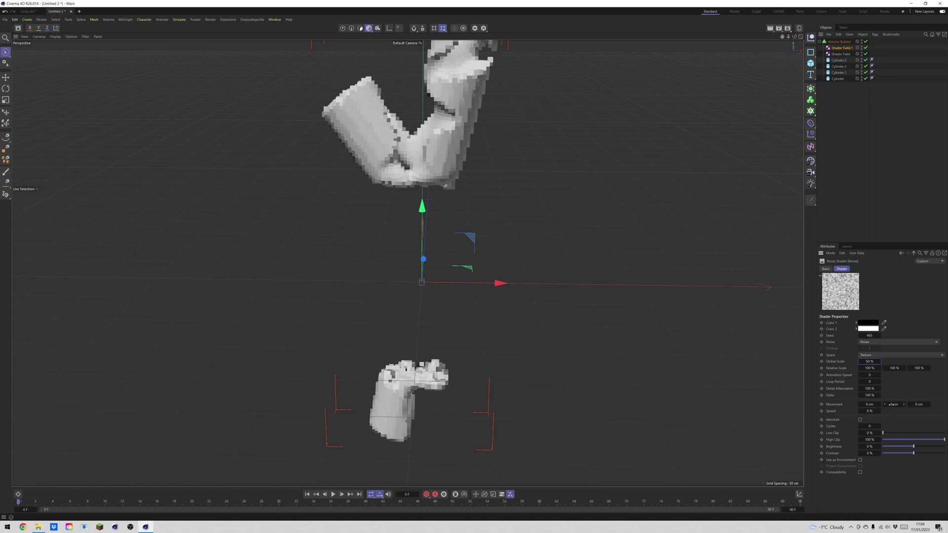
pyautogui.rightClick(870, 362)
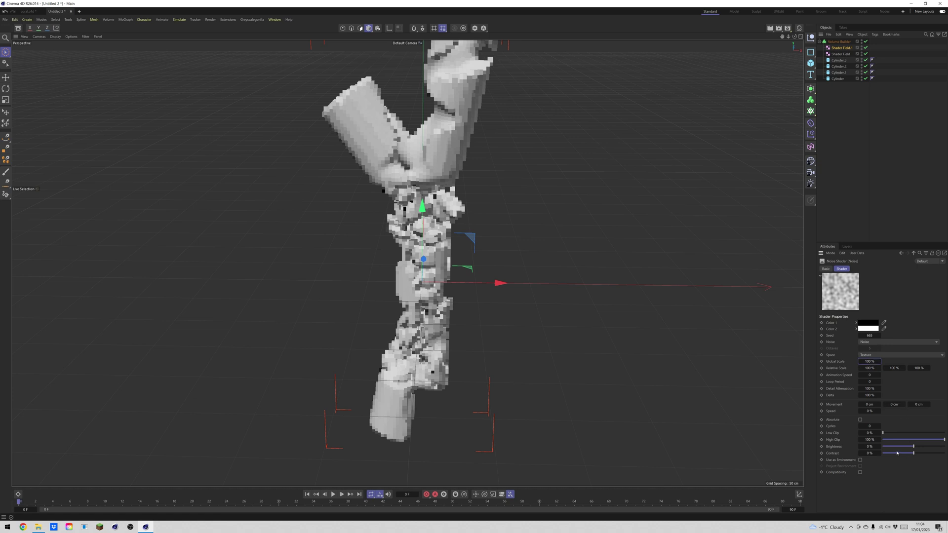
# Lower the copied field's Noise shader to about -32 % brightness and -29 % contrast.
pyautogui.moveTo(897, 452); pyautogui.dragTo(890, 454)
pyautogui.click(889, 448)
pyautogui.click(891, 447)
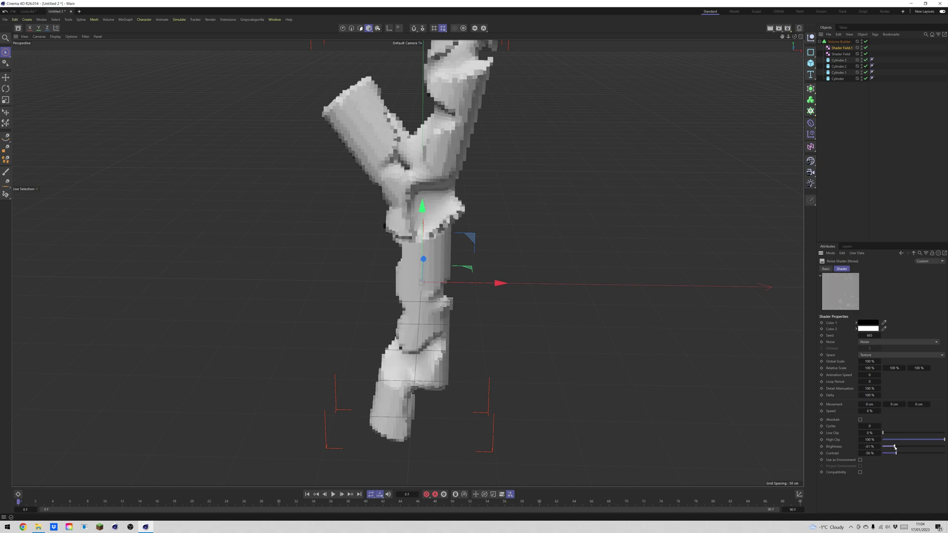
pyautogui.moveTo(894, 447); pyautogui.dragTo(905, 449)
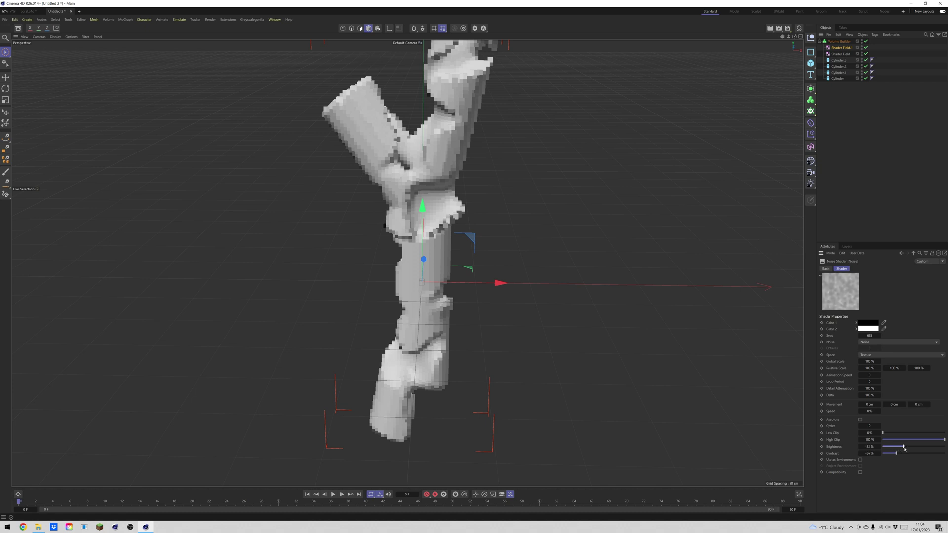
pyautogui.click(903, 453)
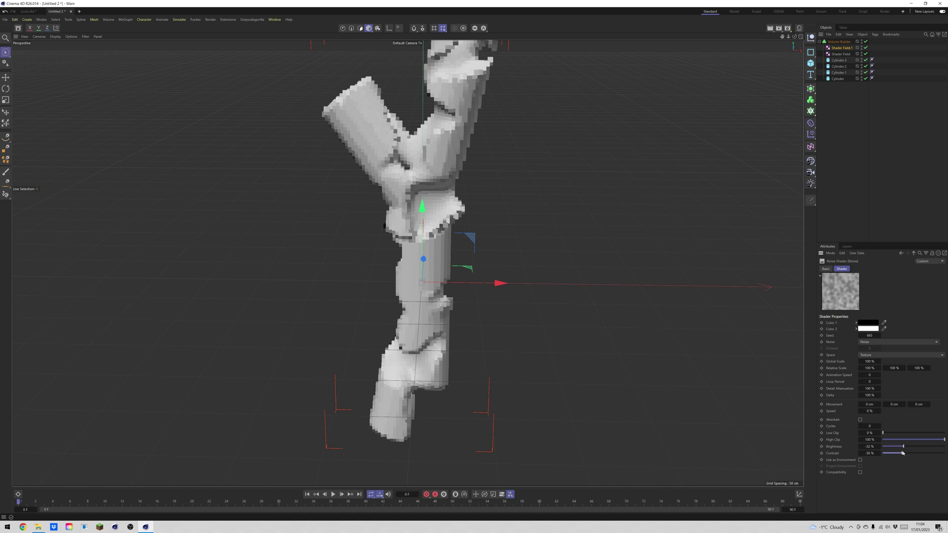
pyautogui.click(904, 454)
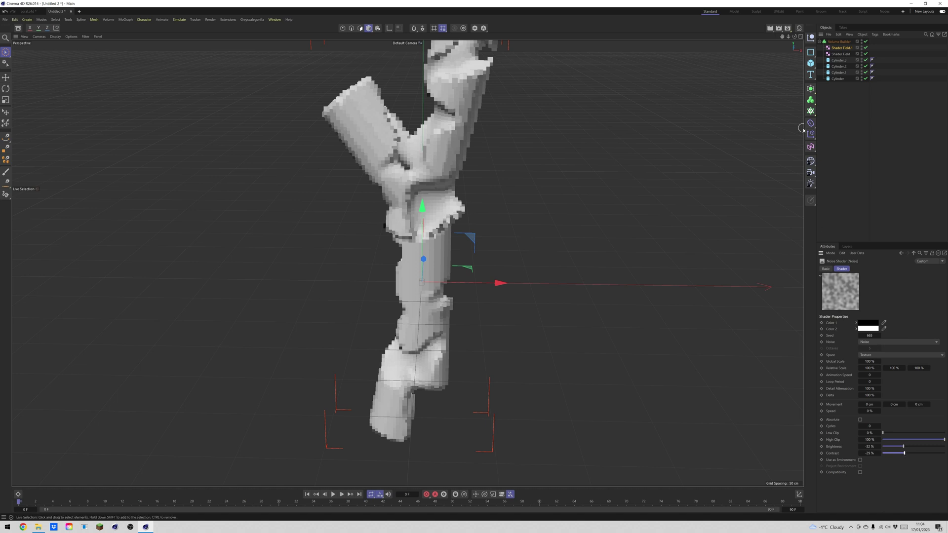
# Enlarge the copied Shader Field's creation box in the Volume Builder to 500 cm along X, Y and Z.
pyautogui.click(839, 42)
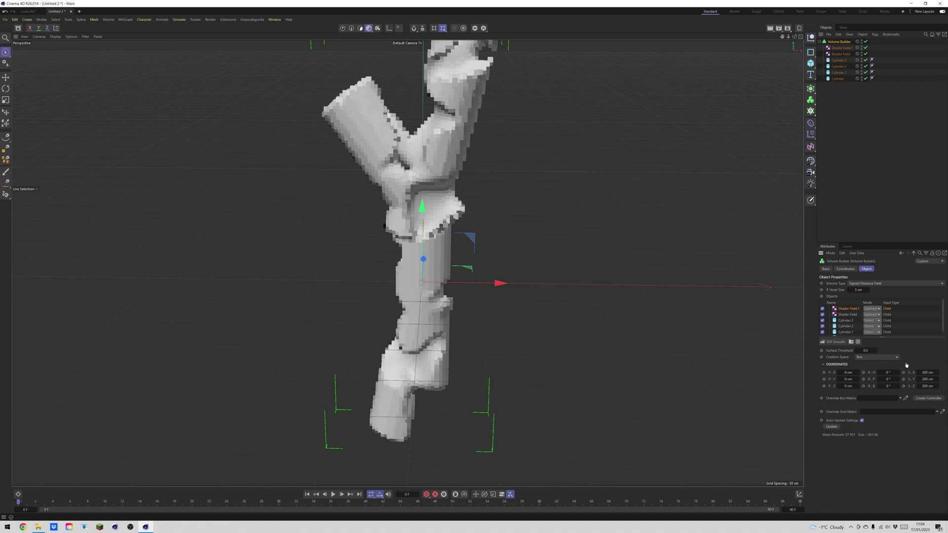
pyautogui.click(927, 373)
pyautogui.write('500')
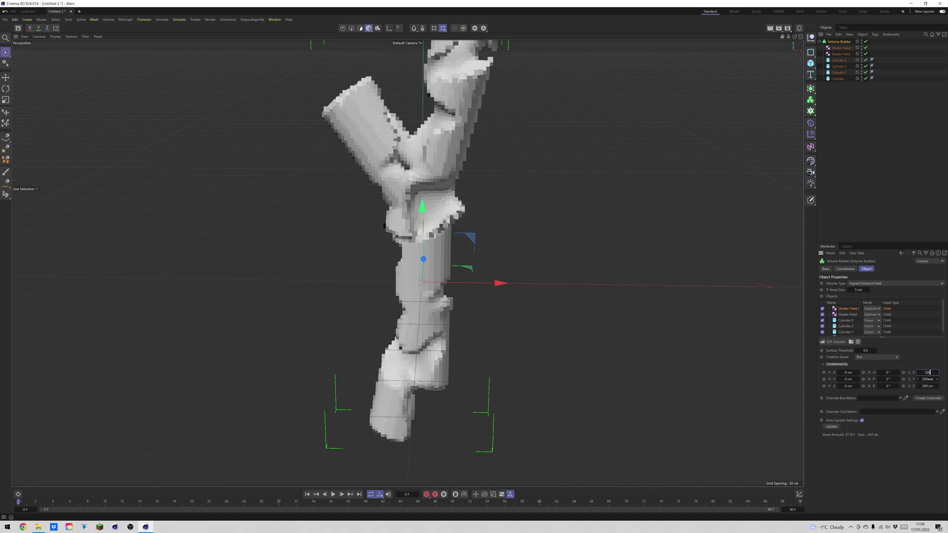
pyautogui.click(927, 379)
pyautogui.write('500')
pyautogui.click(929, 386)
pyautogui.write('500')
pyautogui.press('Return')
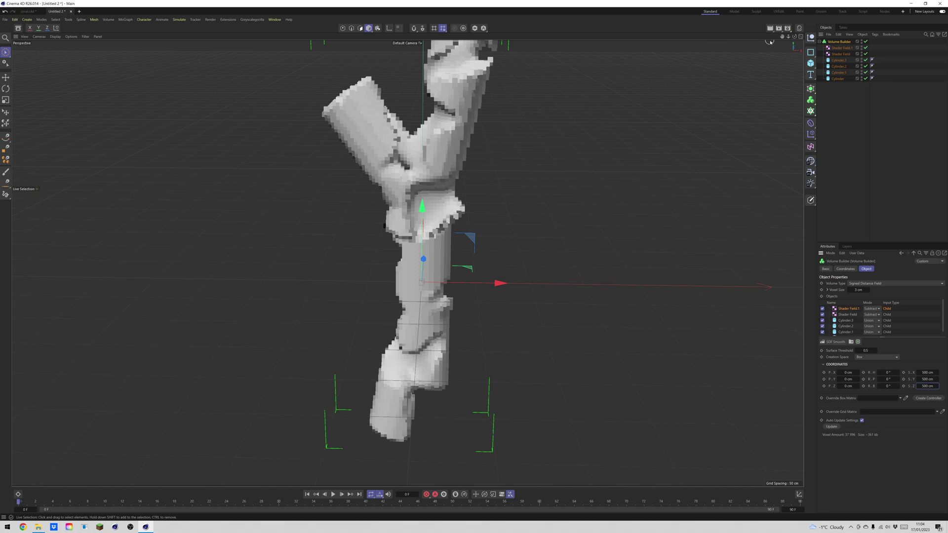
# Adjust the copied field's Noise shader to about 27 % contrast and -13 % brightness.
pyautogui.moveTo(793, 36); pyautogui.dragTo(691, 60)
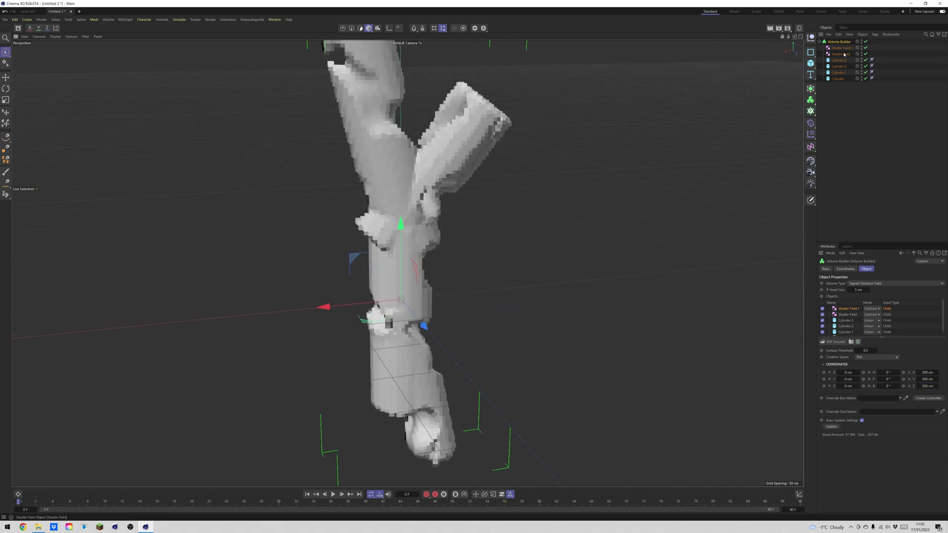
pyautogui.click(841, 48)
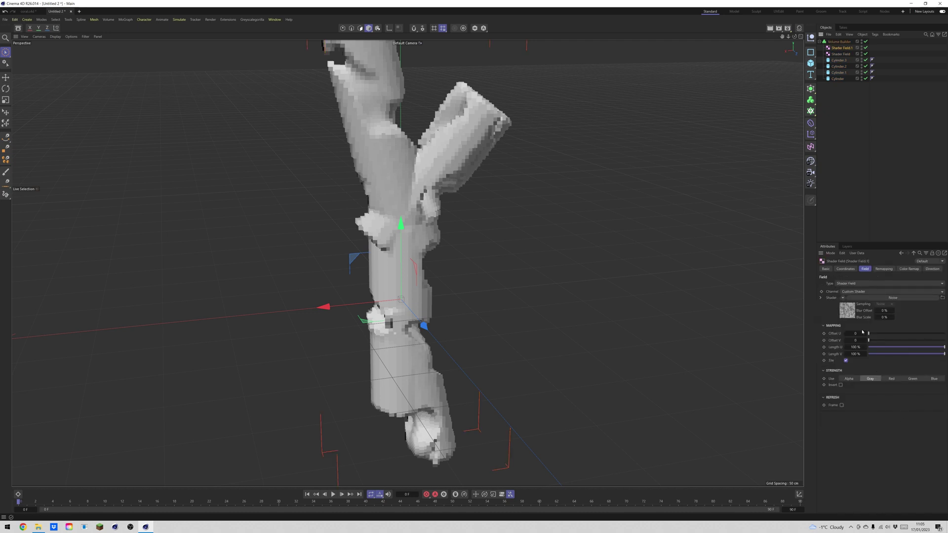
pyautogui.click(847, 311)
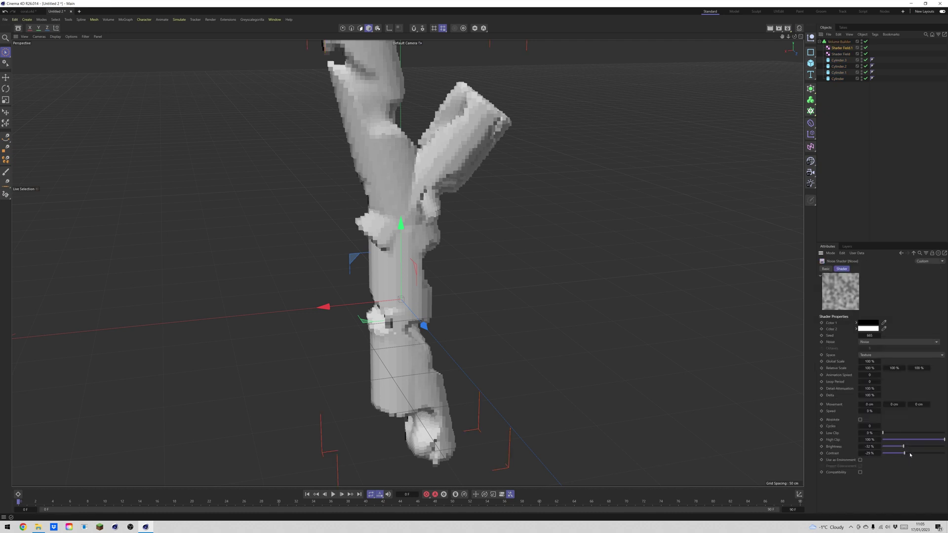
pyautogui.moveTo(918, 453); pyautogui.dragTo(922, 455)
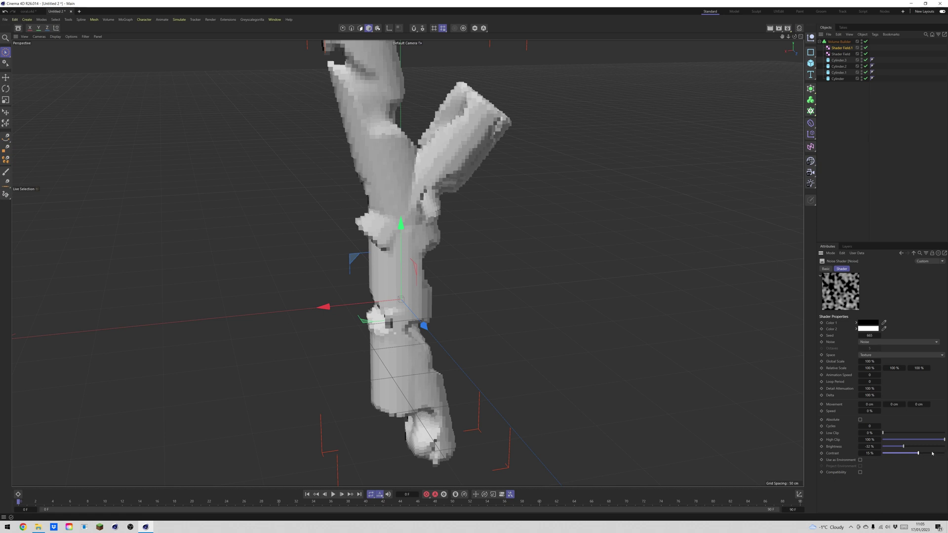
pyautogui.click(932, 453)
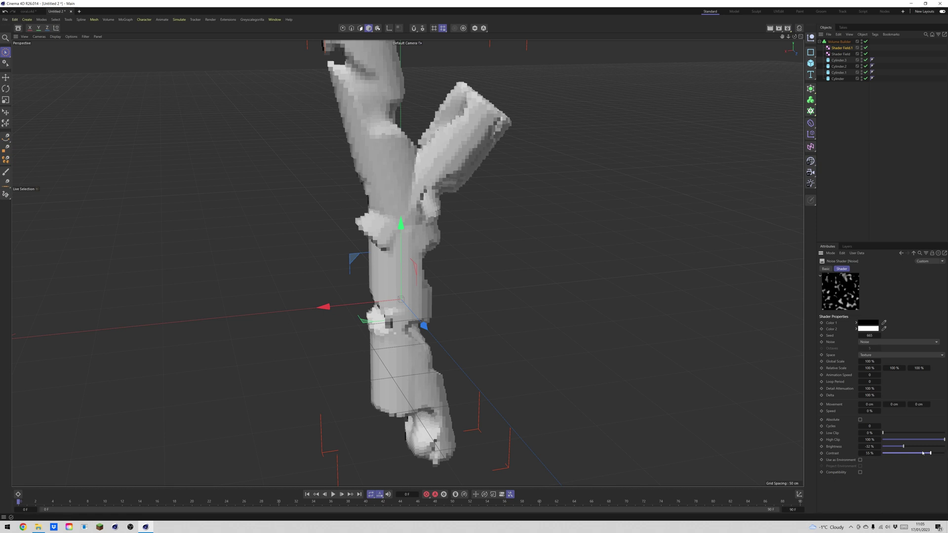
pyautogui.click(922, 453)
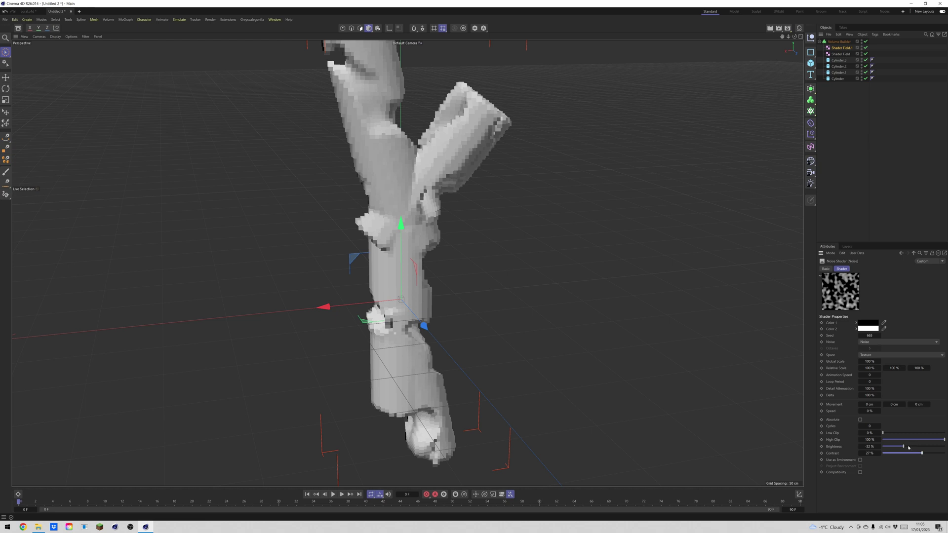
pyautogui.moveTo(904, 445); pyautogui.dragTo(907, 446)
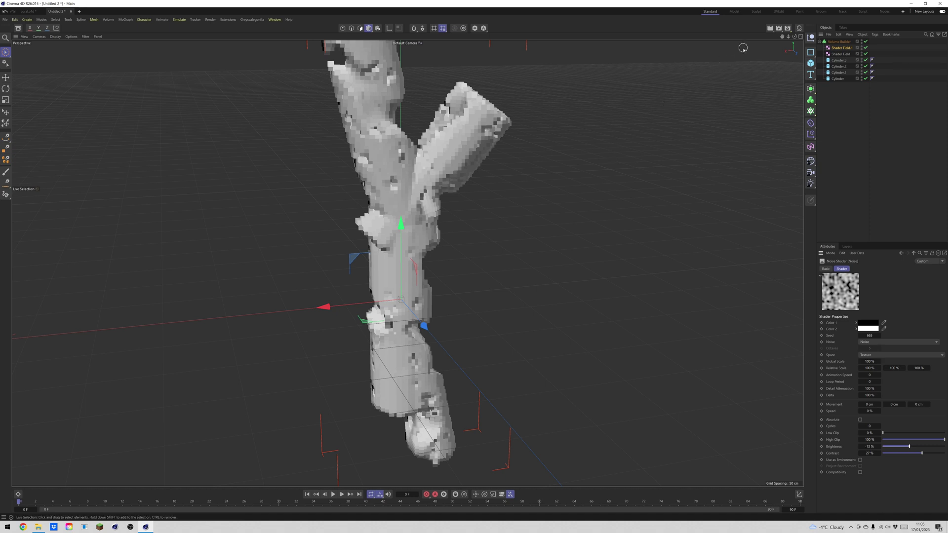
# Set the Noise shader's global scale to 150 % and fine-tune its contrast to about 31 %.
pyautogui.moveTo(794, 37); pyautogui.dragTo(690, 47)
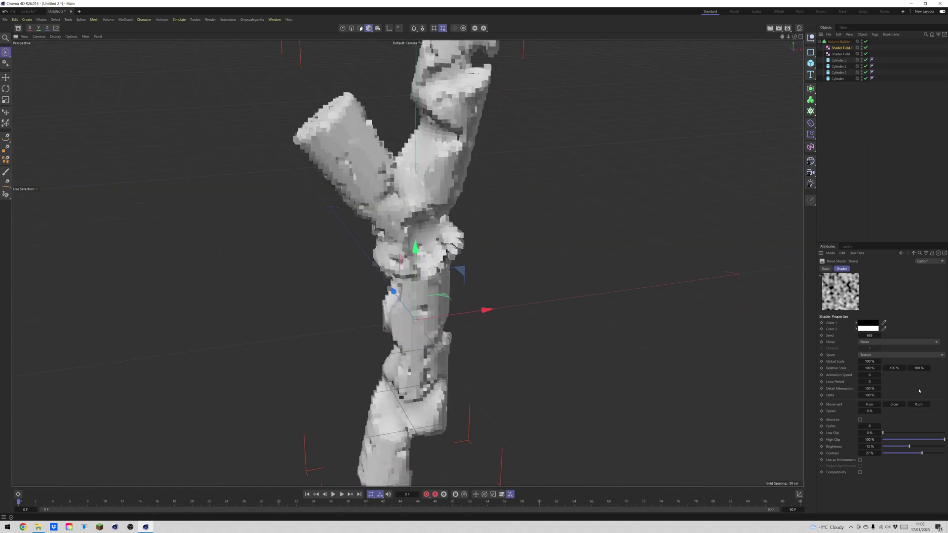
pyautogui.click(867, 361)
pyautogui.press('BackSpace')
pyautogui.press('Return')
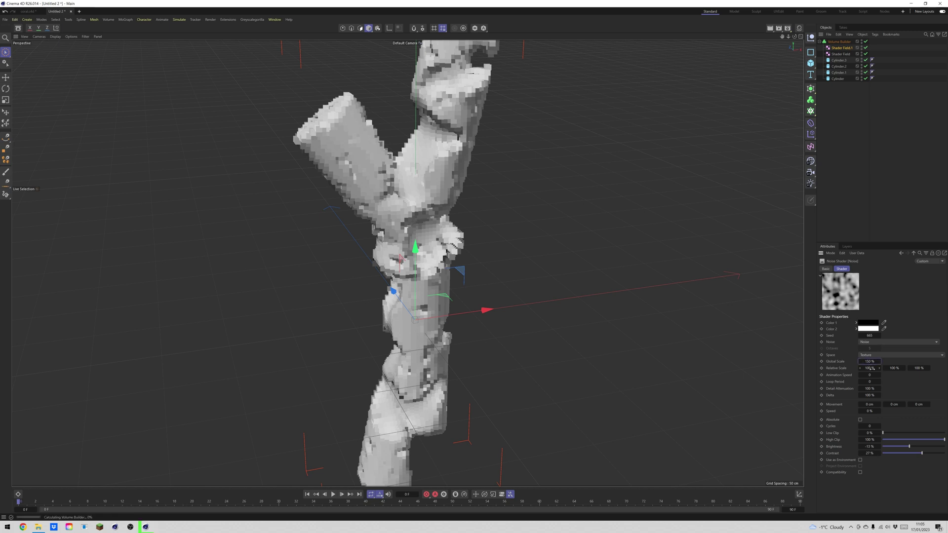
pyautogui.click(930, 454)
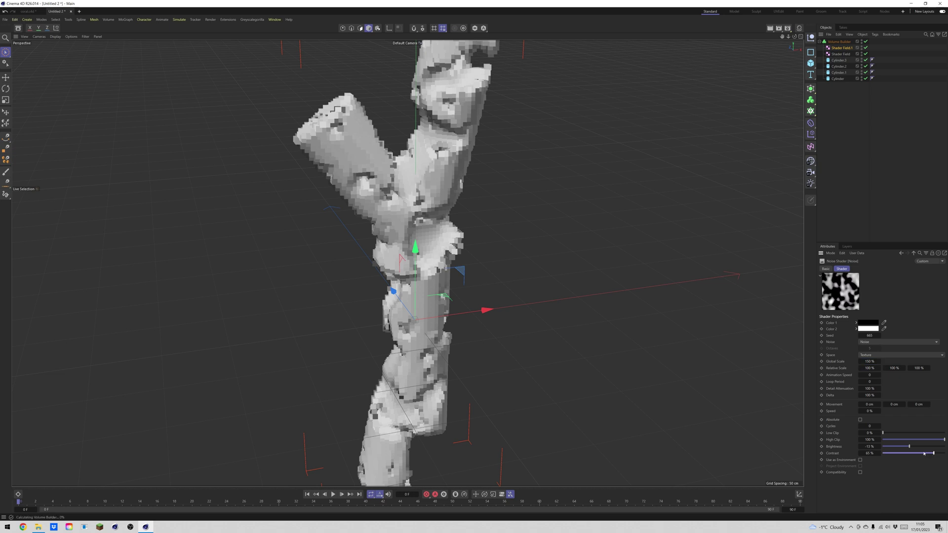
pyautogui.moveTo(927, 454); pyautogui.dragTo(923, 454)
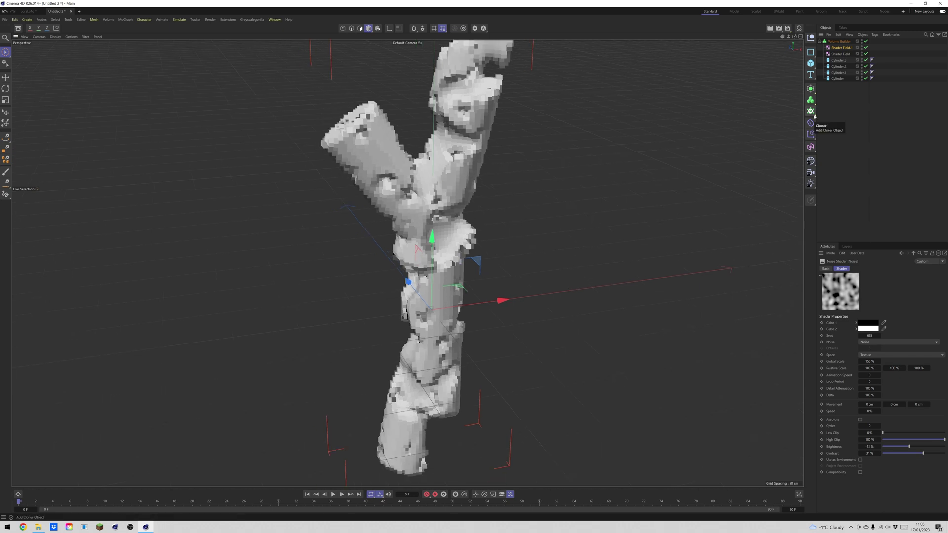
# Add an SDF Smooth layer to the Volume Builder and reduce its strength to about 28 %.
pyautogui.click(834, 42)
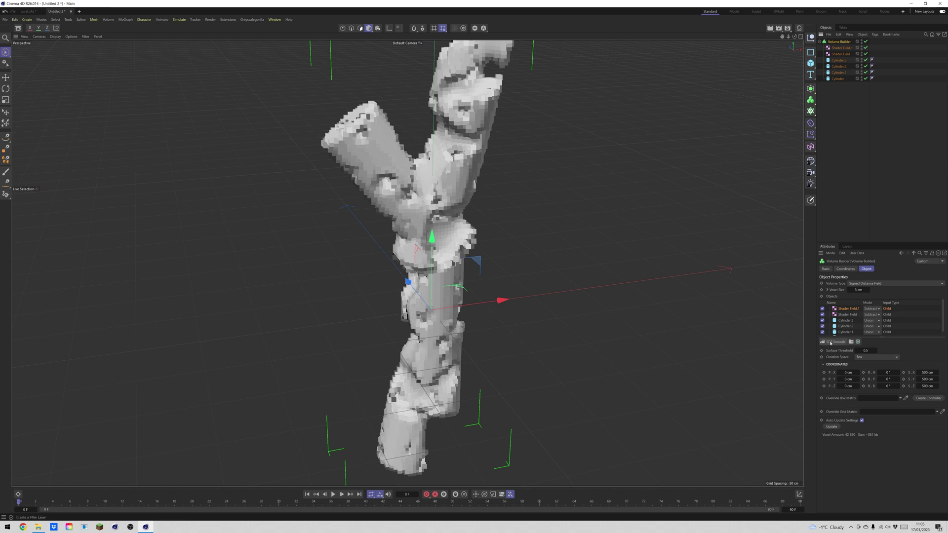
pyautogui.click(830, 342)
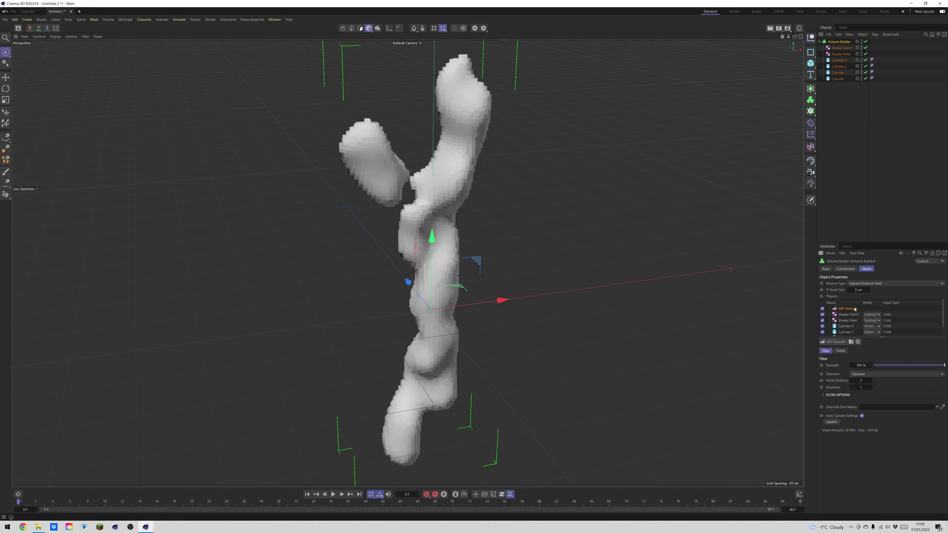
pyautogui.moveTo(923, 366); pyautogui.dragTo(894, 366)
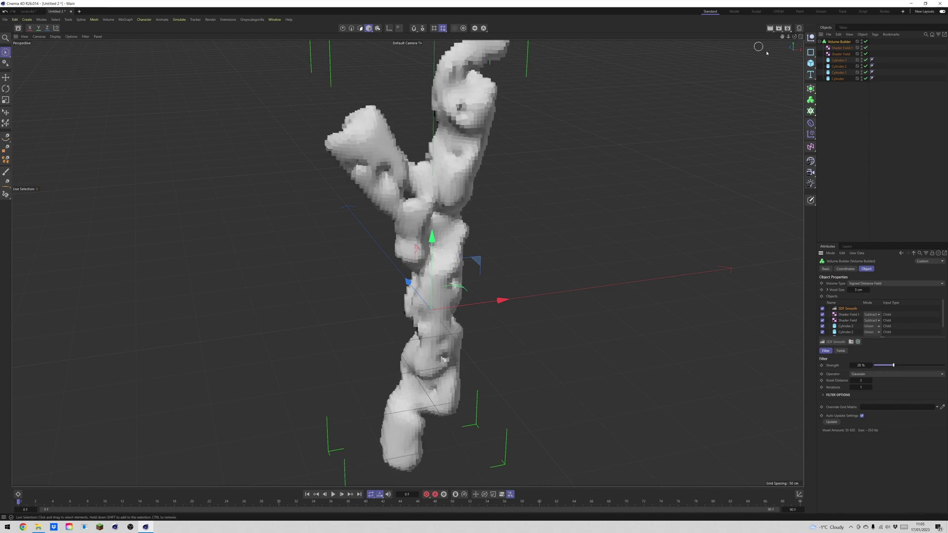
# Refine the Volume Builder's voxel size to 1 cm and inspect the smoothed branch from other angles.
pyautogui.moveTo(794, 37); pyautogui.dragTo(770, 23)
pyautogui.keyDown('alt'); pyautogui.moveTo(407, 263); pyautogui.dragTo(409, 261); pyautogui.keyUp('alt')
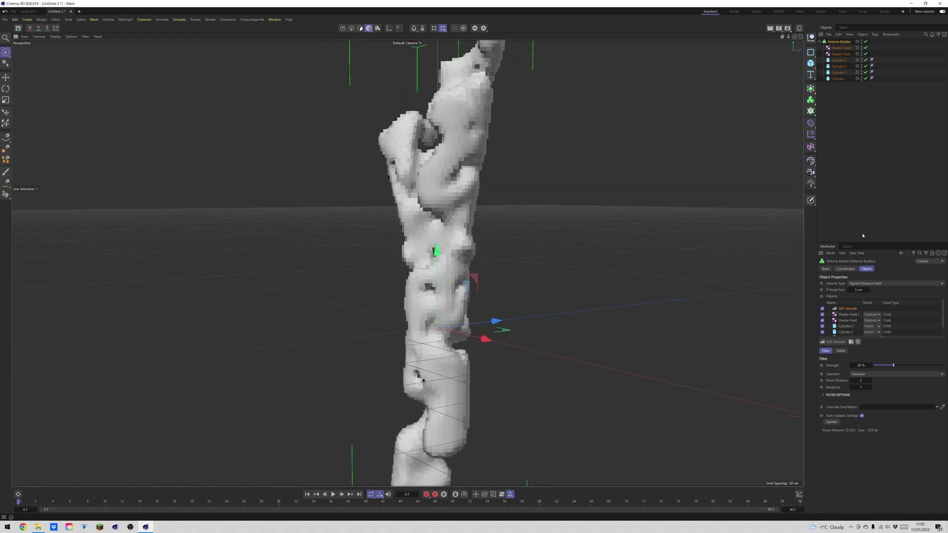
pyautogui.click(858, 290)
pyautogui.press('BackSpace')
pyautogui.write('1')
pyautogui.press('Return')
pyautogui.moveTo(794, 37); pyautogui.dragTo(793, 39)
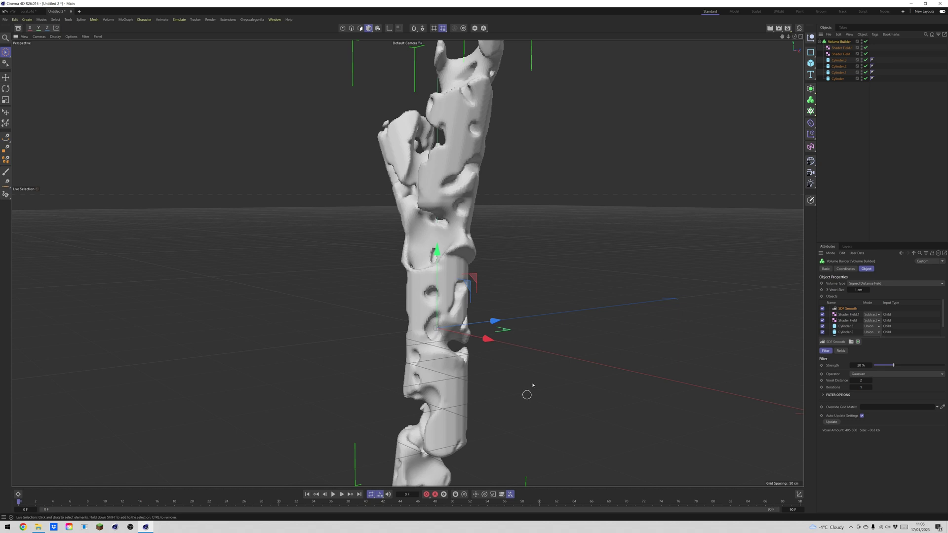
# Add a Volume Mesher and nest the Volume Builder inside it to mesh the branch.
pyautogui.moveTo(793, 38)
pyautogui.mouseDown()
pyautogui.moveTo(764, 46)
pyautogui.moveTo(766, 70)
pyautogui.moveTo(799, 40)
pyautogui.moveTo(804, 65)
pyautogui.moveTo(798, 51)
pyautogui.mouseUp()
pyautogui.moveTo(740, 59); pyautogui.dragTo(711, 51)
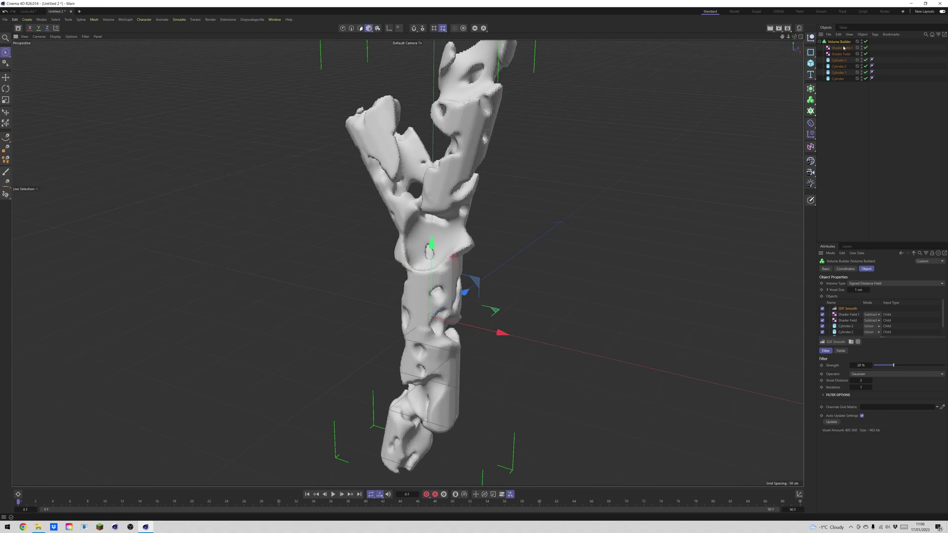
pyautogui.moveTo(807, 107); pyautogui.dragTo(829, 121)
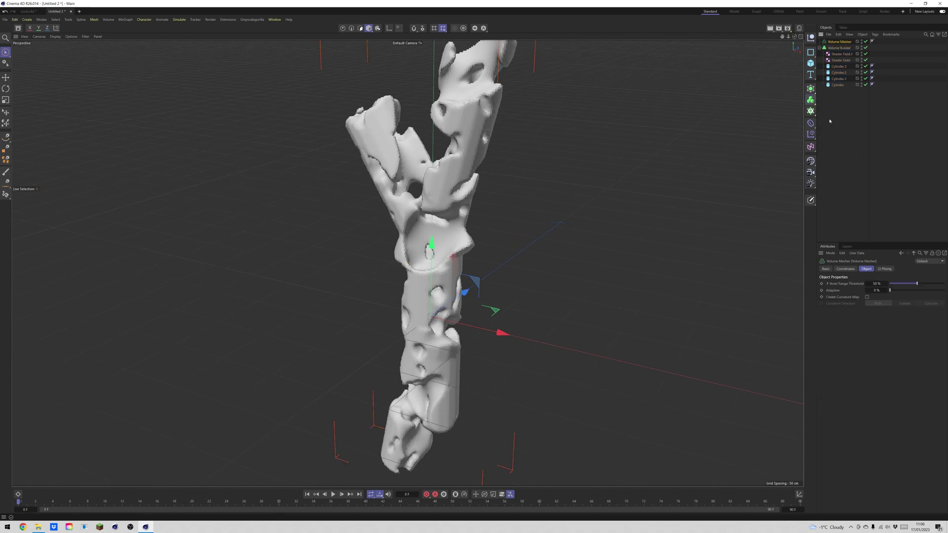
pyautogui.click(837, 48)
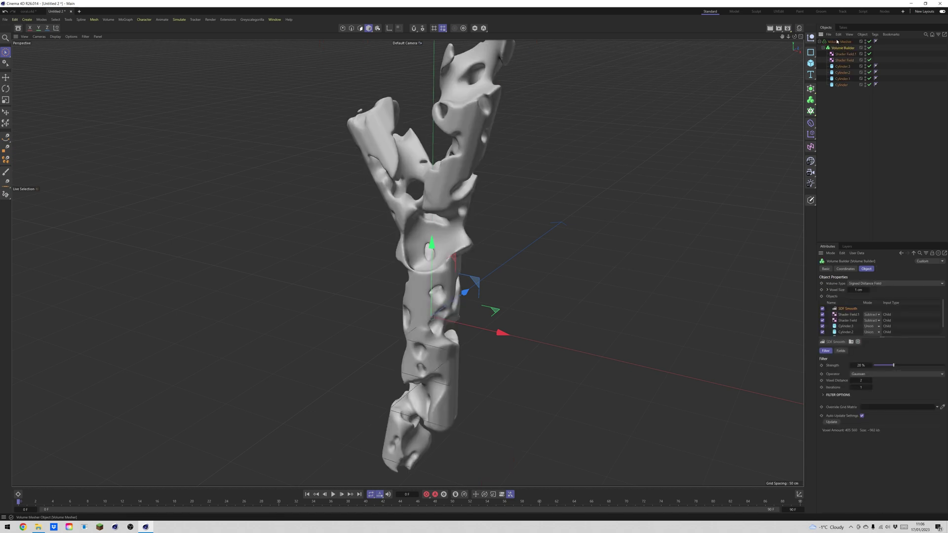
# Show the polygon edges of the Volume Mesher over the shaded display.
pyautogui.click(837, 42)
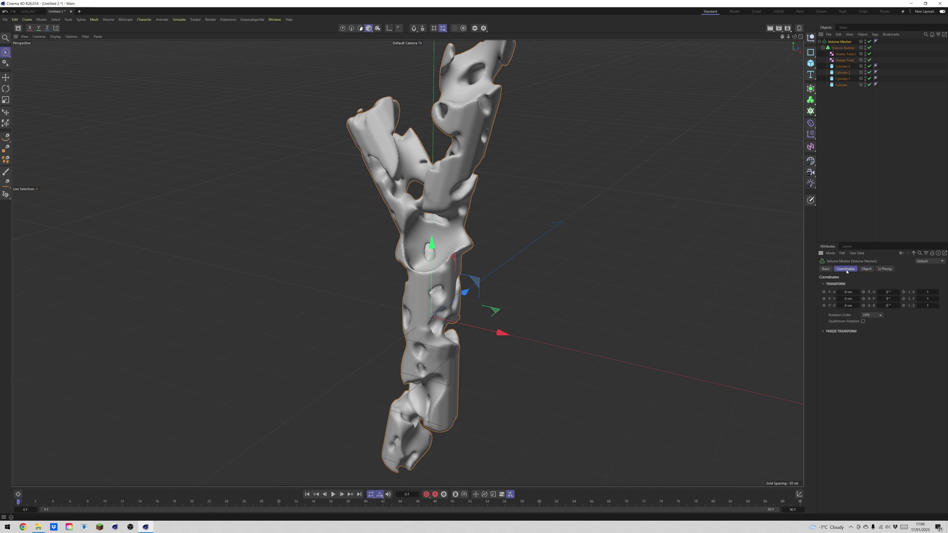
pyautogui.click(55, 36)
pyautogui.click(72, 61)
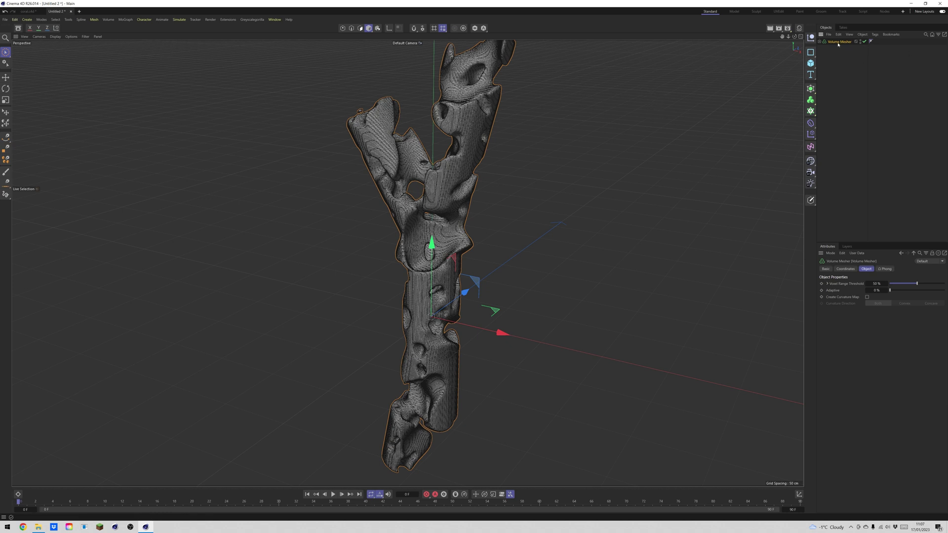
# Make the Volume Mesher editable and delete the leftover Volume Builder null with its children.
pyautogui.rightClick(837, 44)
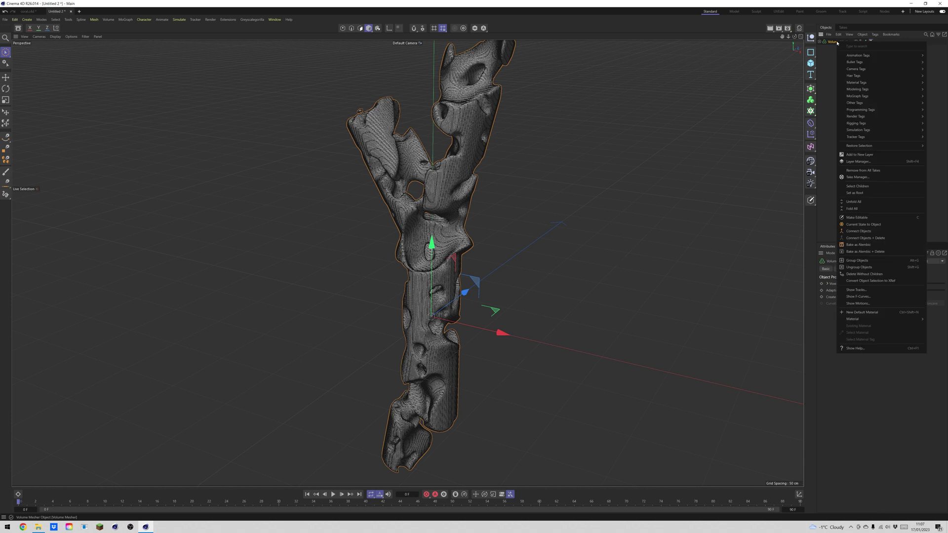
pyautogui.click(852, 217)
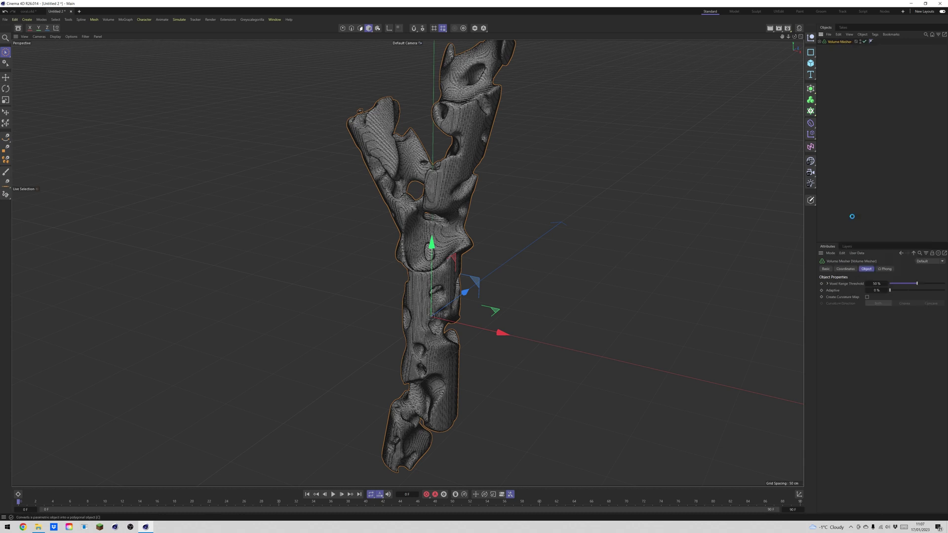
pyautogui.click(819, 41)
pyautogui.click(822, 48)
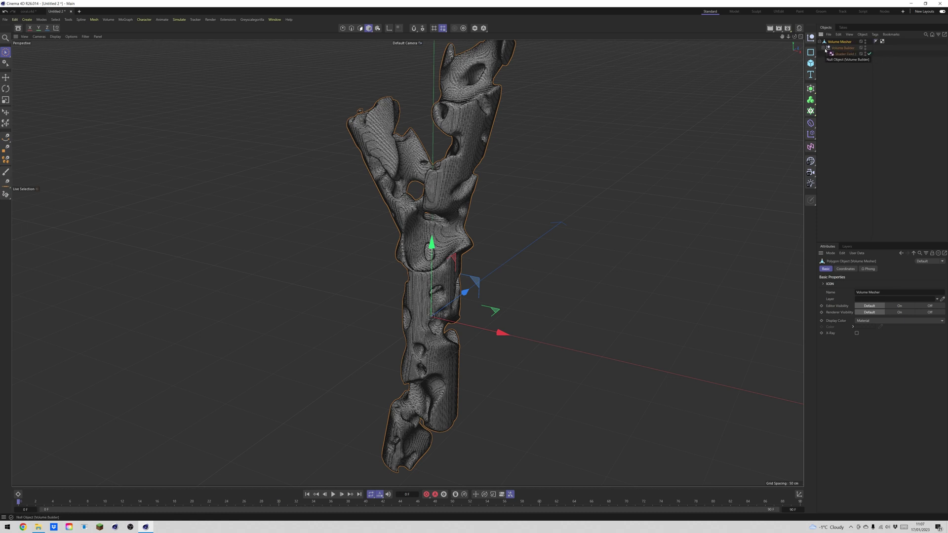
pyautogui.moveTo(835, 49); pyautogui.dragTo(848, 88)
pyautogui.press('Delete')
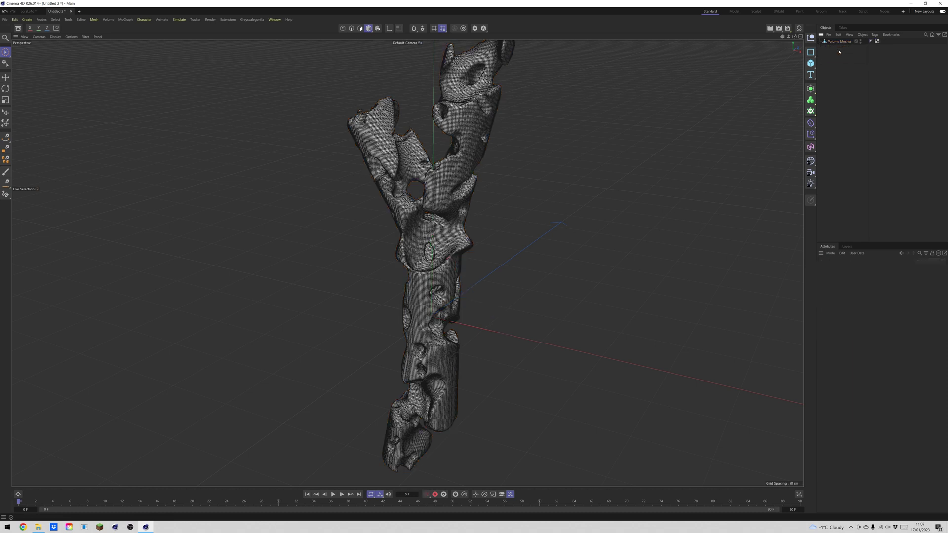
# Add a Remesh generator as the parent of the editable branch mesh to rebuild its uneven topology.
pyautogui.click(834, 42)
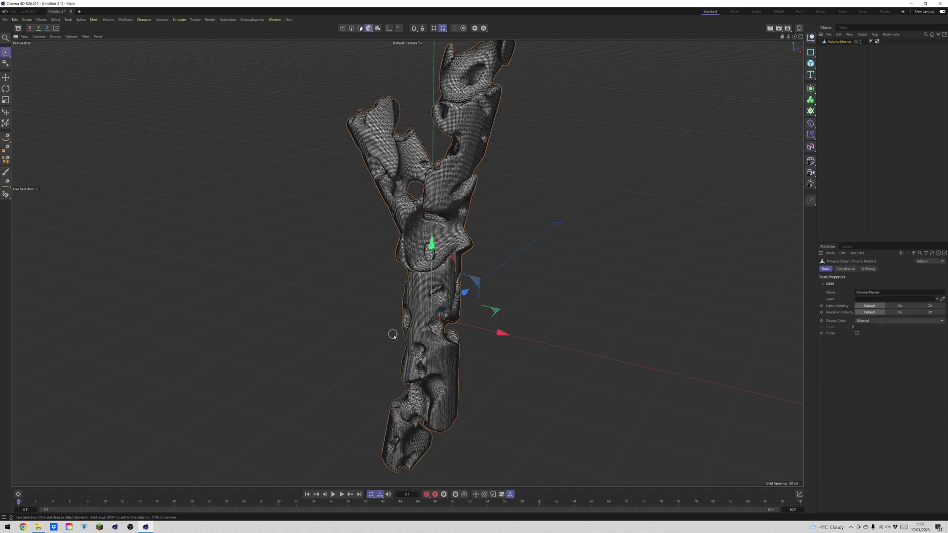
pyautogui.scroll(3, 401, 168)
pyautogui.scroll(6, 437, 228)
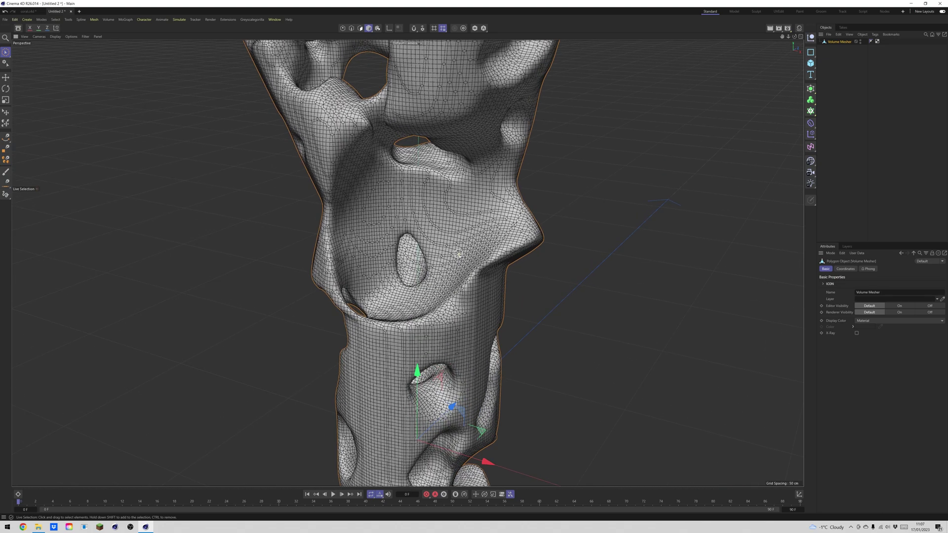
pyautogui.moveTo(788, 36)
pyautogui.mouseDown()
pyautogui.moveTo(838, 36)
pyautogui.moveTo(793, 36)
pyautogui.mouseUp()
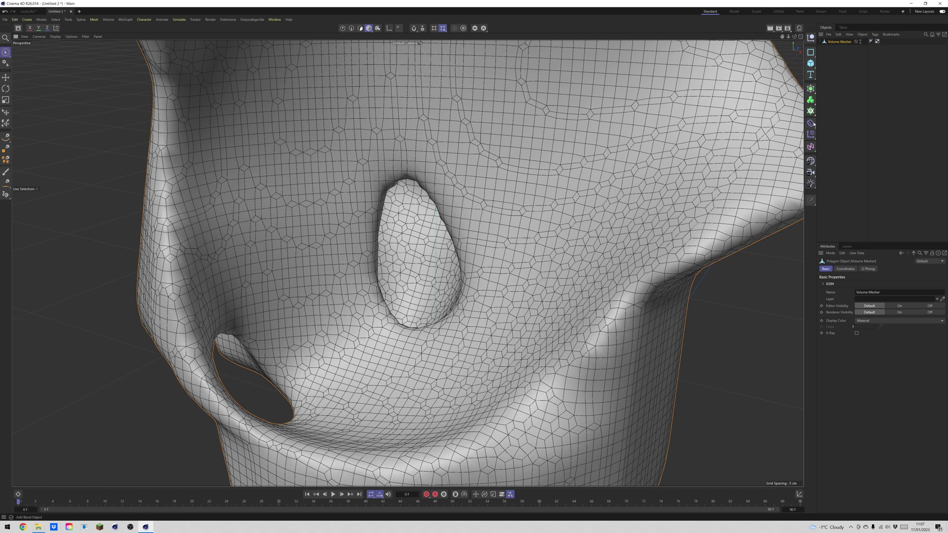
pyautogui.click(811, 99)
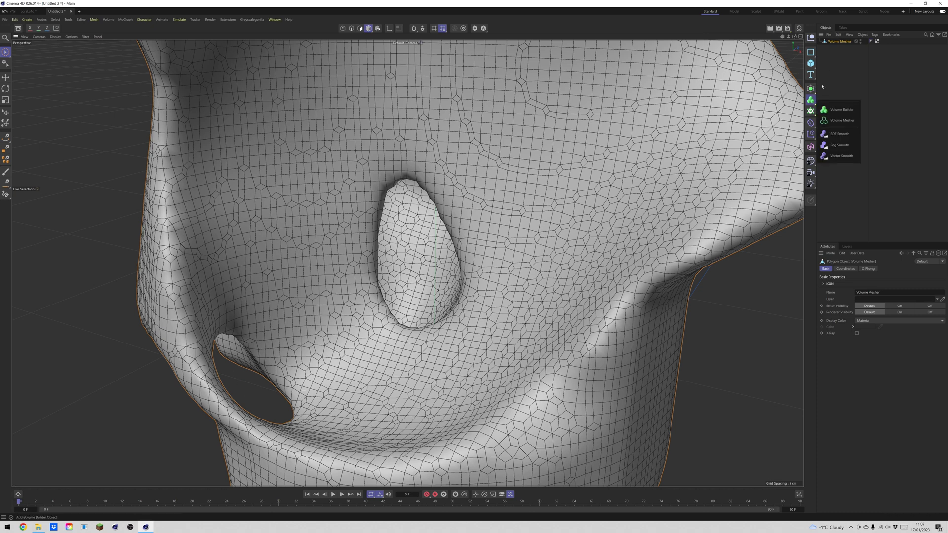
pyautogui.click(810, 89)
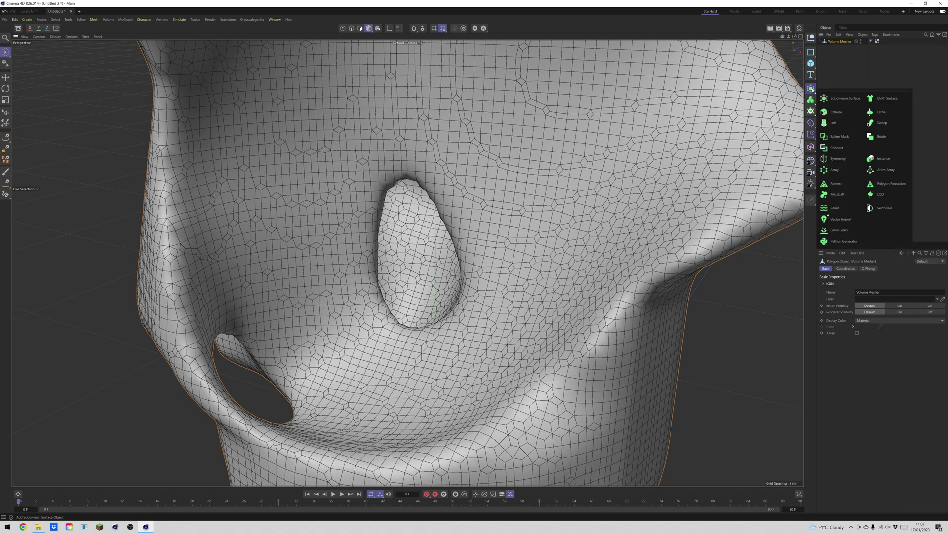
pyautogui.click(836, 183)
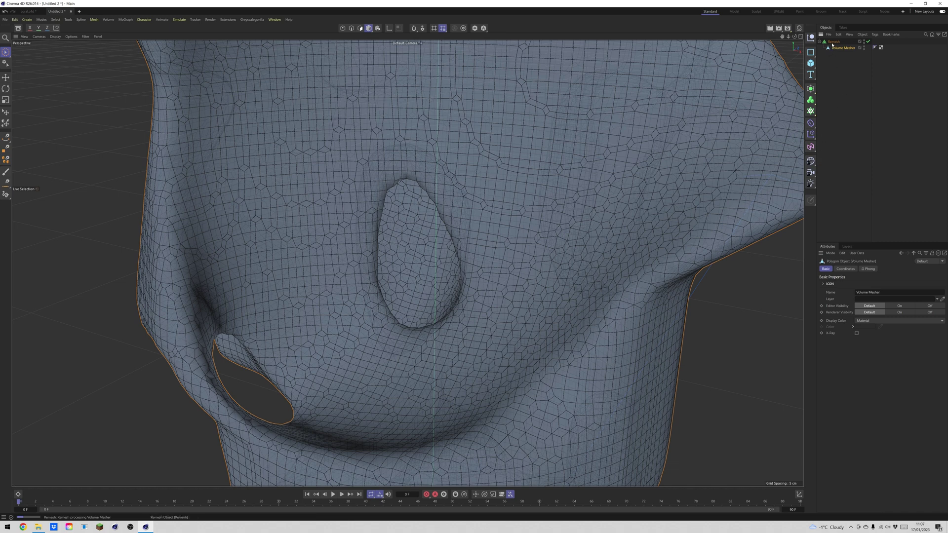
pyautogui.click(831, 42)
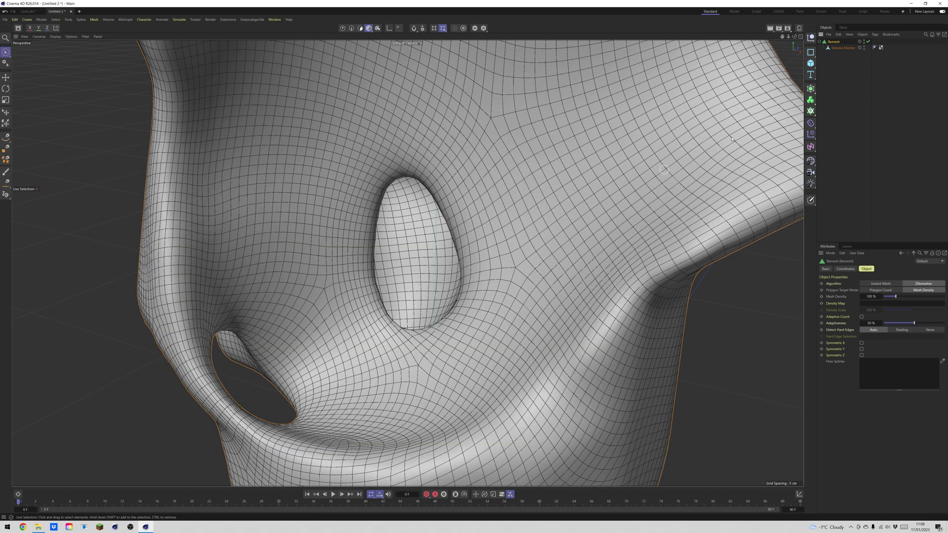
# Convert the Remesh generator into an editable polygon object.
pyautogui.moveTo(789, 36); pyautogui.dragTo(773, 37)
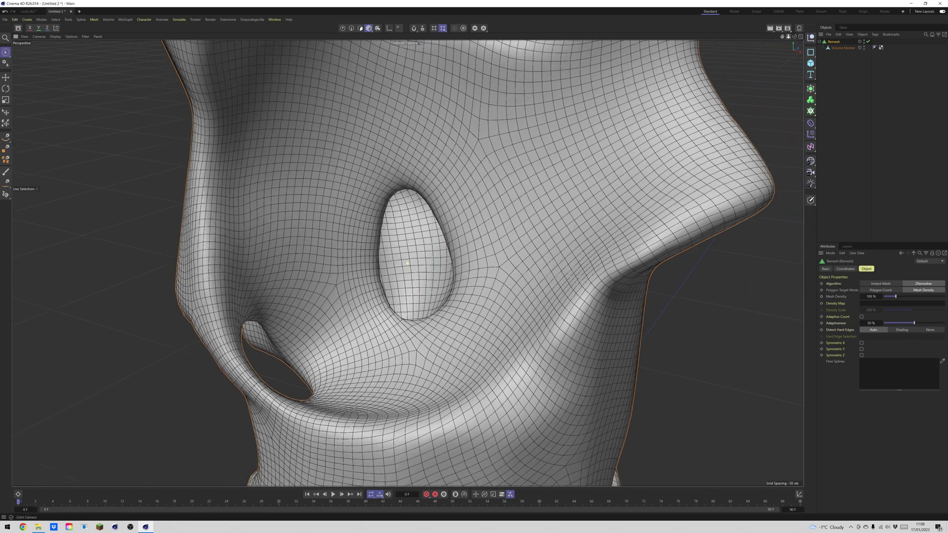
pyautogui.scroll(-10, 407, 263)
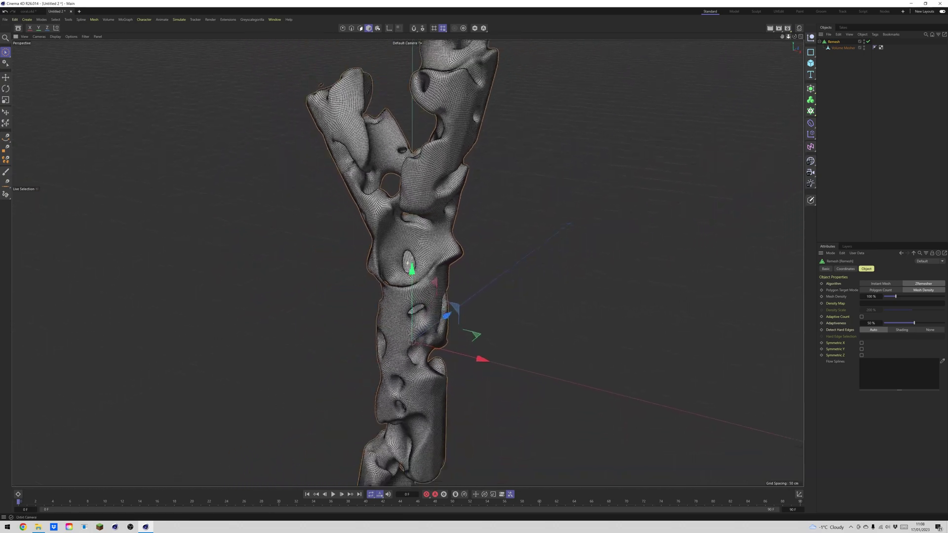
pyautogui.moveTo(789, 36); pyautogui.dragTo(591, 107)
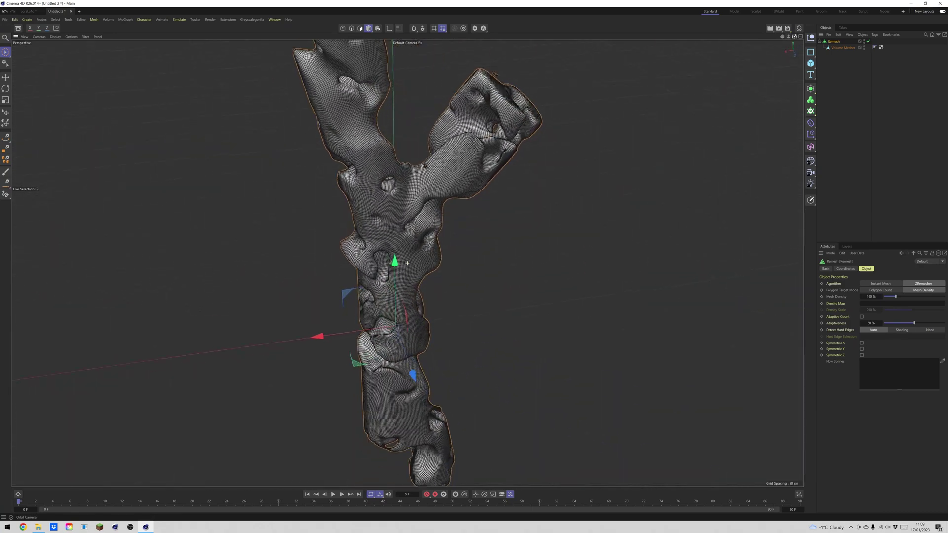
pyautogui.moveTo(407, 263); pyautogui.dragTo(407, 264)
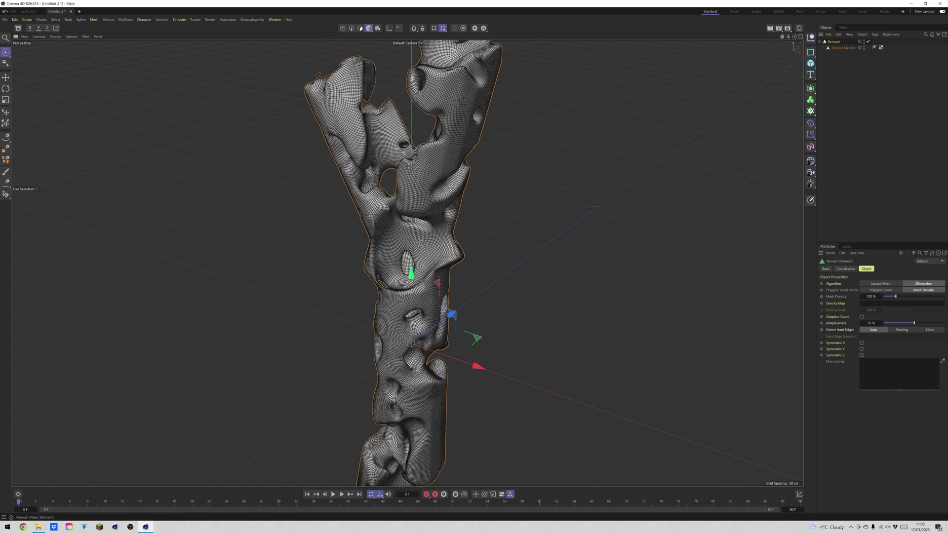
pyautogui.press('c')
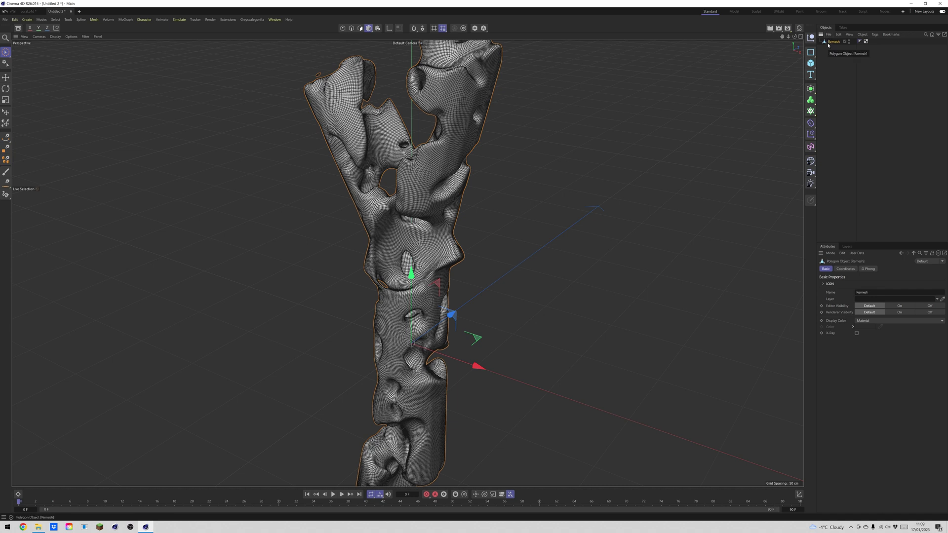
# Add a Displacer deformer and make it a child of the remeshed branch.
pyautogui.click(810, 123)
pyautogui.click(838, 295)
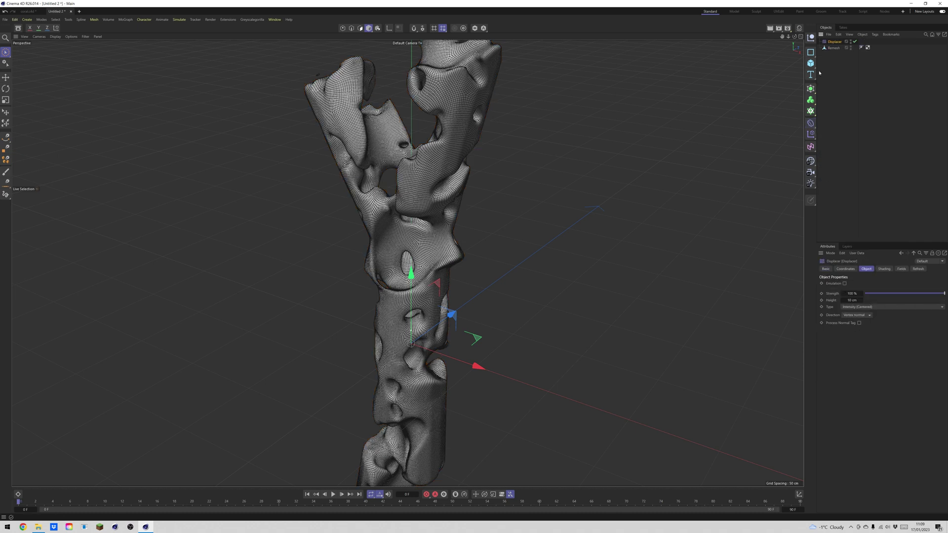
pyautogui.moveTo(833, 51); pyautogui.dragTo(832, 48)
# Load a Noise shader into the Displacer's shading and open the shader's settings.
pyautogui.click(883, 269)
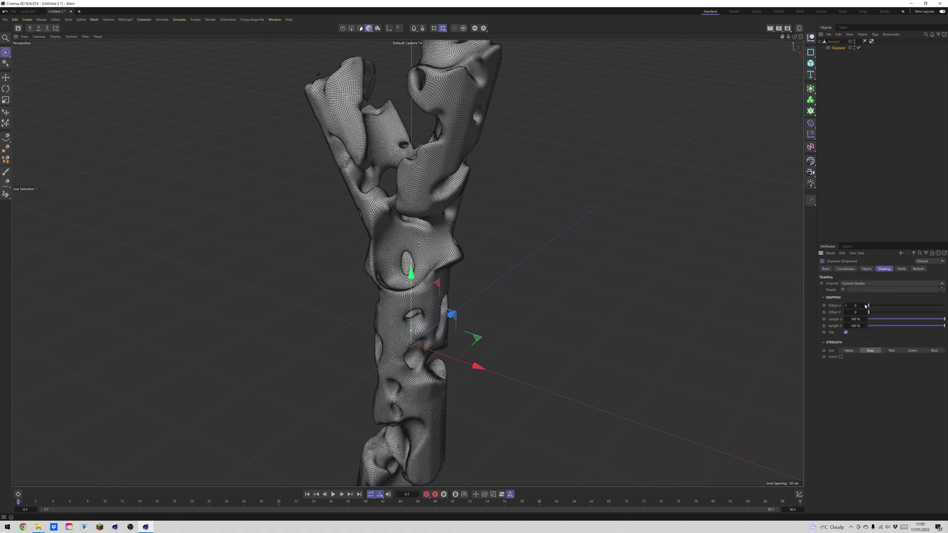
pyautogui.click(842, 290)
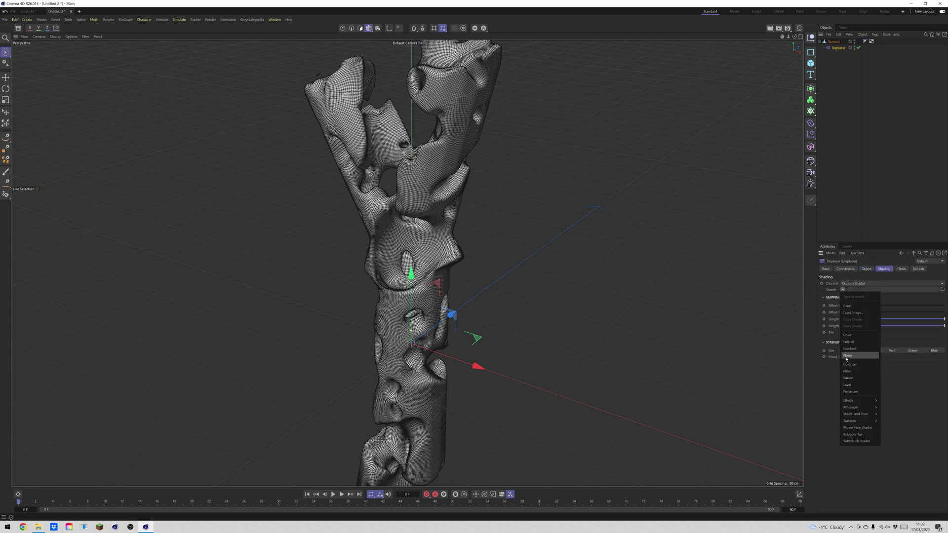
pyautogui.click(847, 356)
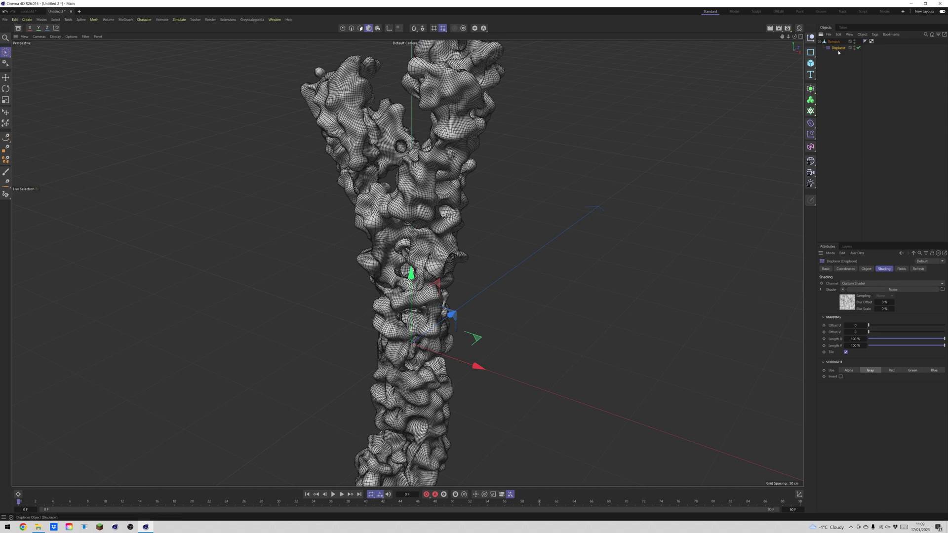
pyautogui.click(850, 305)
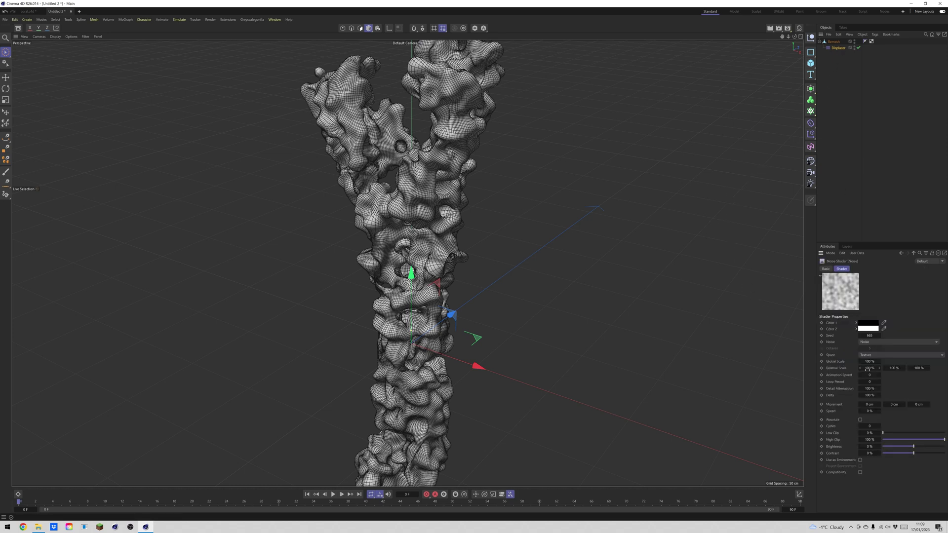
# Try coarser and finer displacement with the Noise shader's global scale at 70 % and 20 % and its contrast at about 74 %.
pyautogui.moveTo(869, 363); pyautogui.dragTo(921, 362)
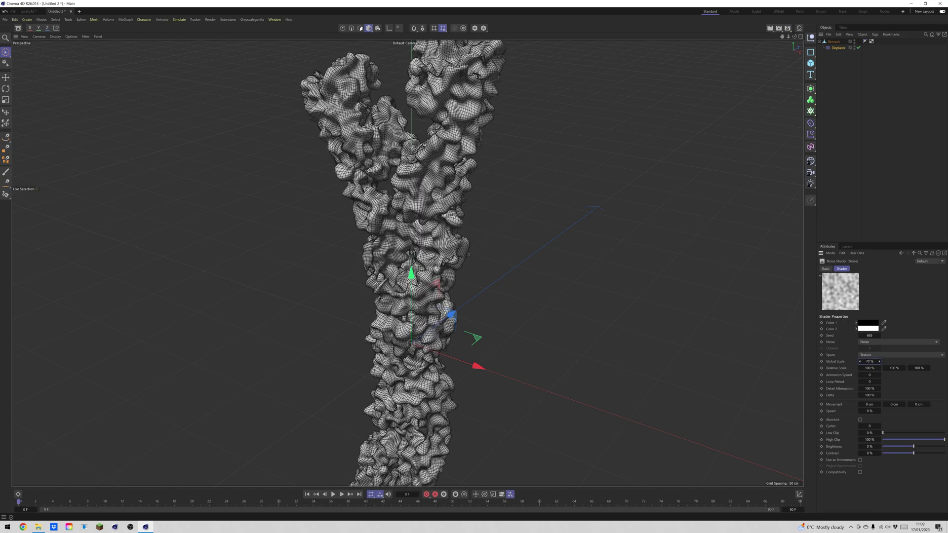
pyautogui.moveTo(913, 453); pyautogui.dragTo(935, 453)
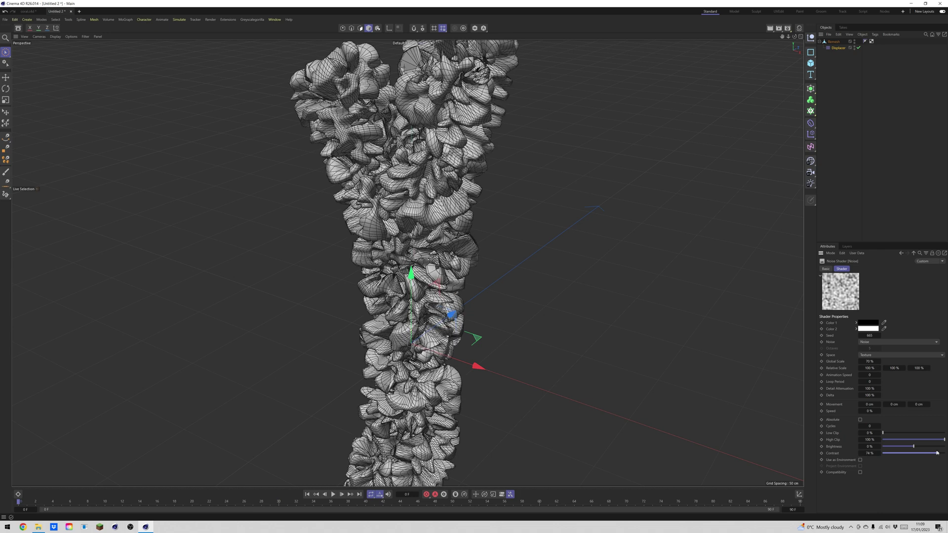
pyautogui.moveTo(870, 362); pyautogui.dragTo(869, 362)
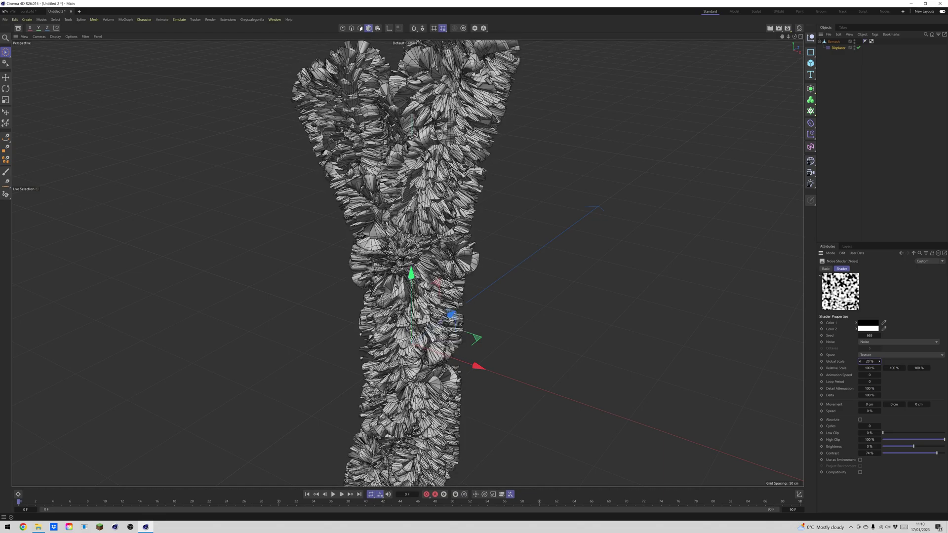
pyautogui.moveTo(870, 361); pyautogui.dragTo(907, 362)
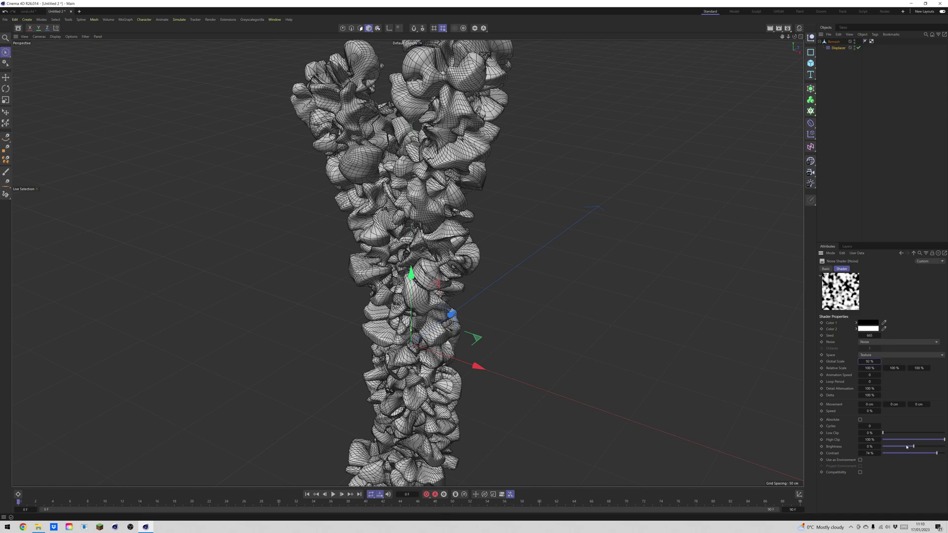
# Set the Noise shader's brightness to about 14 %, its global scale to 50 % and its contrast to about -80 %.
pyautogui.moveTo(906, 446)
pyautogui.mouseDown()
pyautogui.moveTo(930, 453)
pyautogui.moveTo(884, 456)
pyautogui.moveTo(892, 458)
pyautogui.mouseUp()
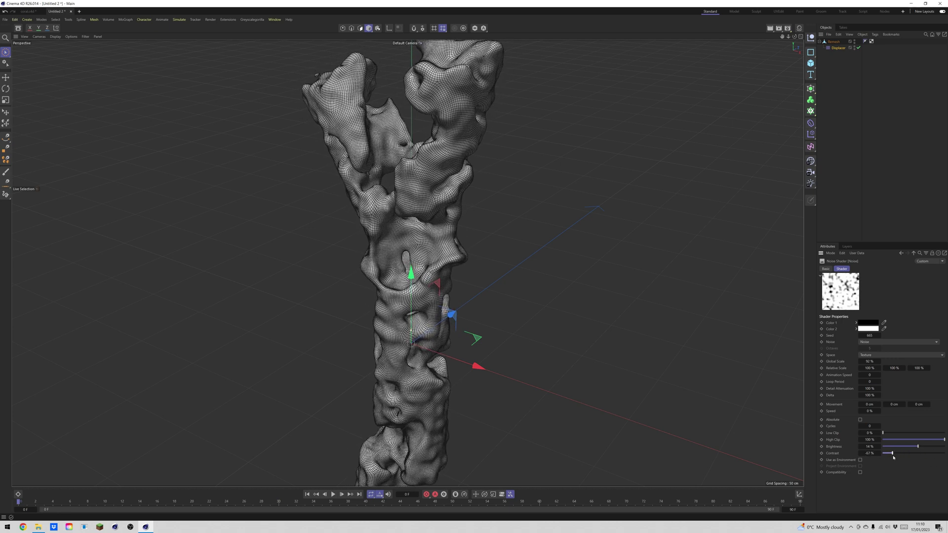
pyautogui.moveTo(870, 361)
pyautogui.mouseDown()
pyautogui.moveTo(848, 362)
pyautogui.moveTo(858, 361)
pyautogui.mouseUp()
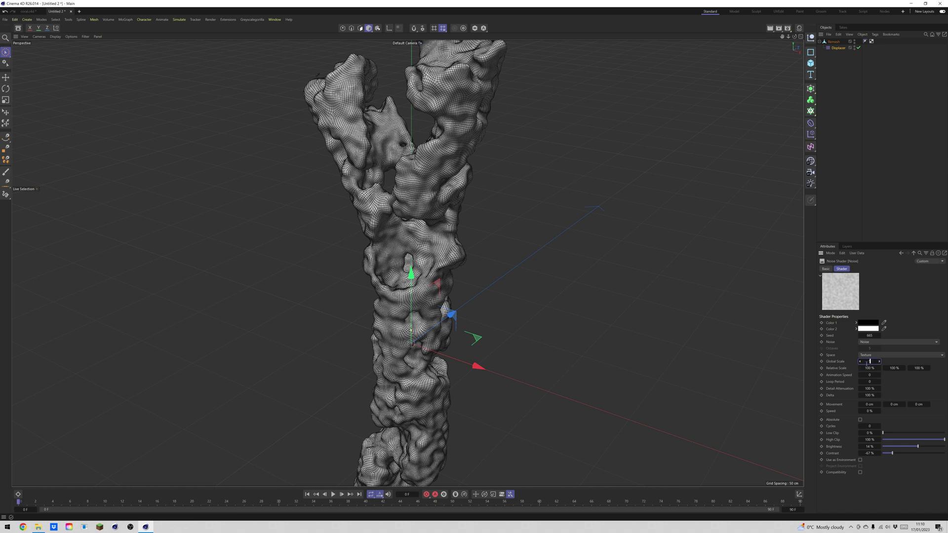
pyautogui.press('Return')
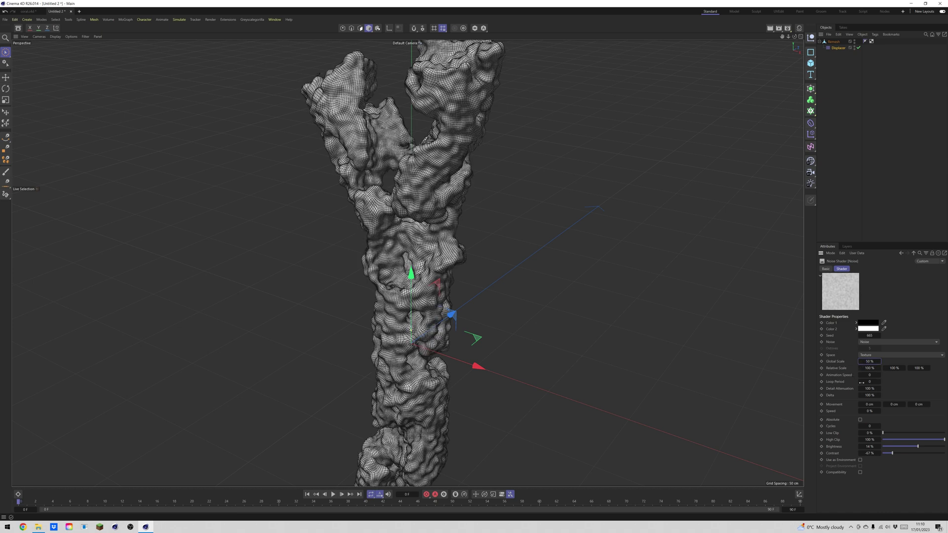
pyautogui.moveTo(896, 454); pyautogui.dragTo(889, 456)
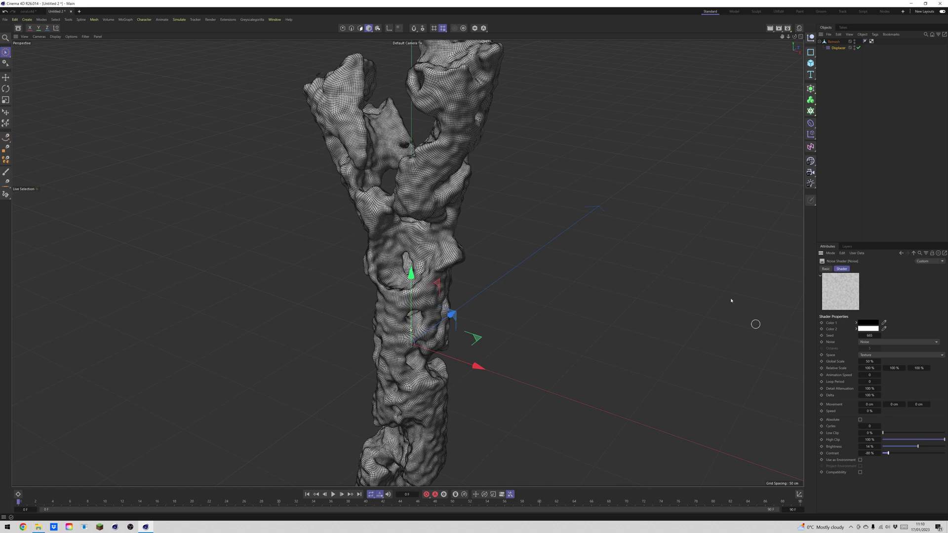
pyautogui.scroll(-2, 683, 241)
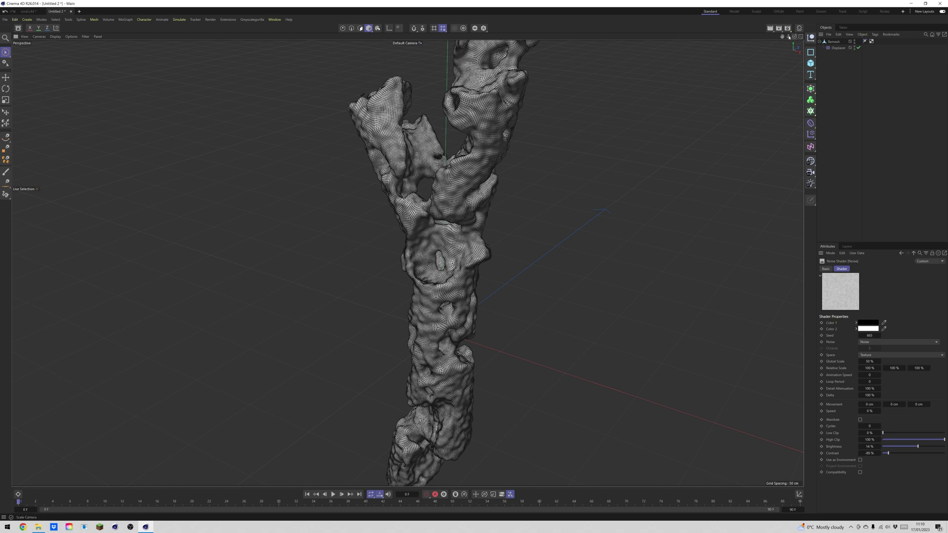
pyautogui.moveTo(788, 36)
pyautogui.mouseDown()
pyautogui.moveTo(783, 22)
pyautogui.moveTo(800, 32)
pyautogui.moveTo(814, 20)
pyautogui.moveTo(795, 33)
pyautogui.moveTo(817, 24)
pyautogui.moveTo(791, 41)
pyautogui.mouseUp()
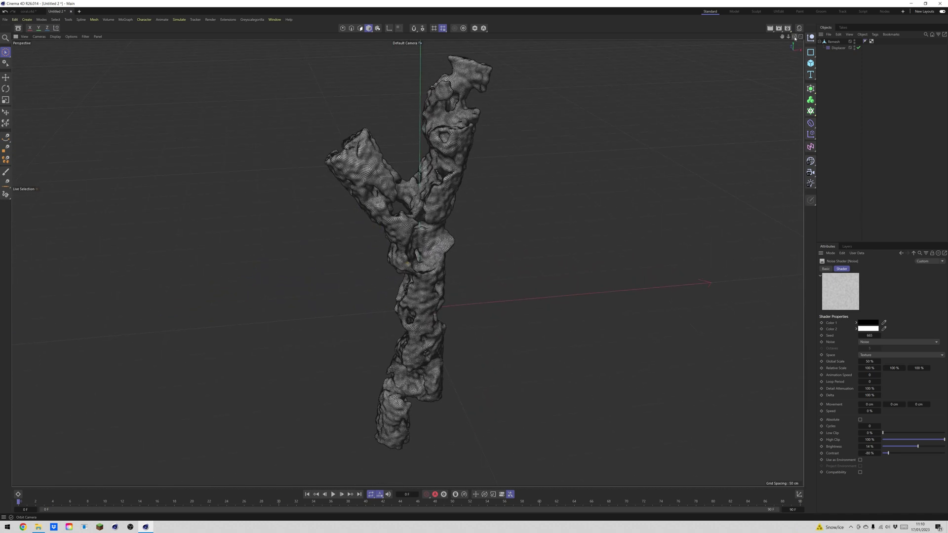